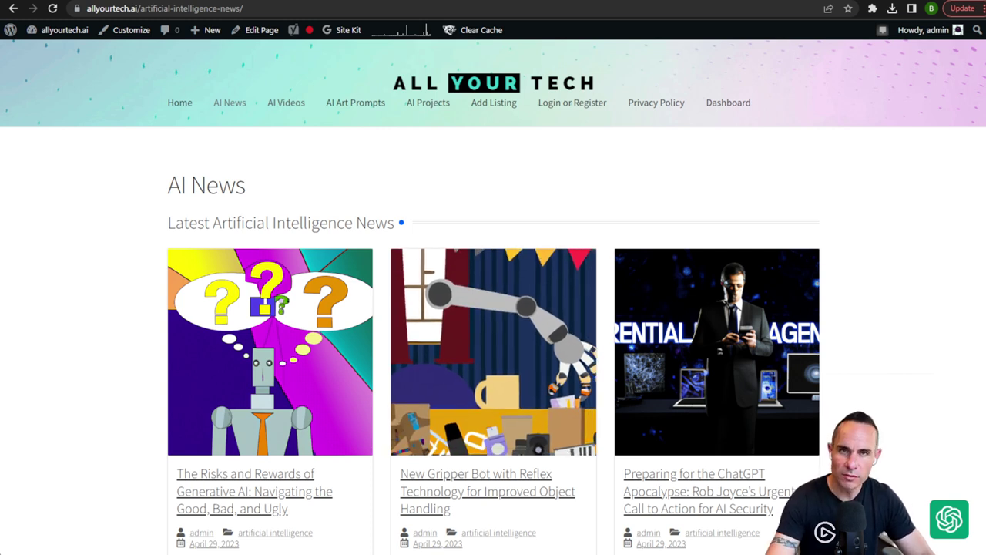
Step: Look through the latest article cards on the AI News page
scroll(493, 297, down, 2)
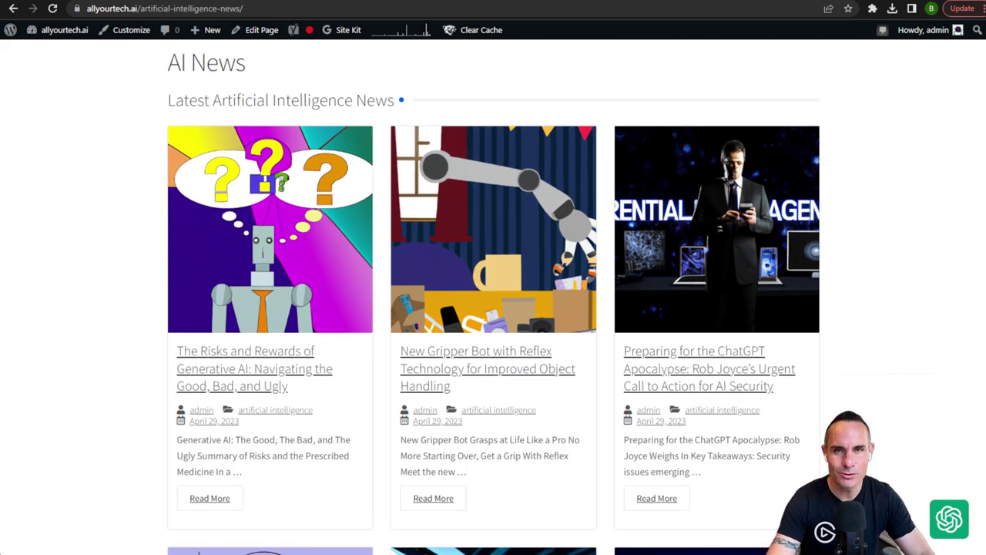
scroll(494, 296, down, 5)
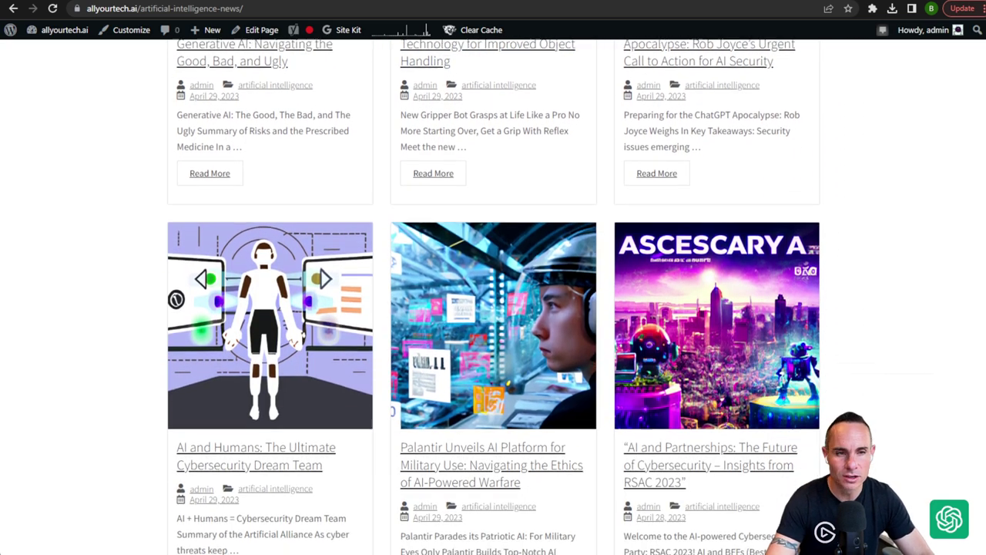
scroll(493, 297, down, 3)
scroll(493, 297, up, 2)
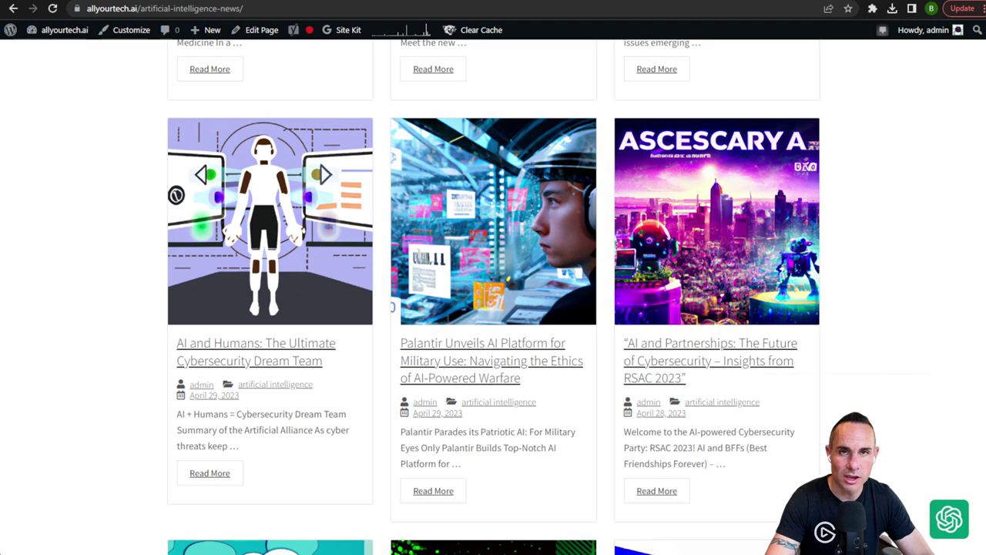
scroll(493, 296, up, 5)
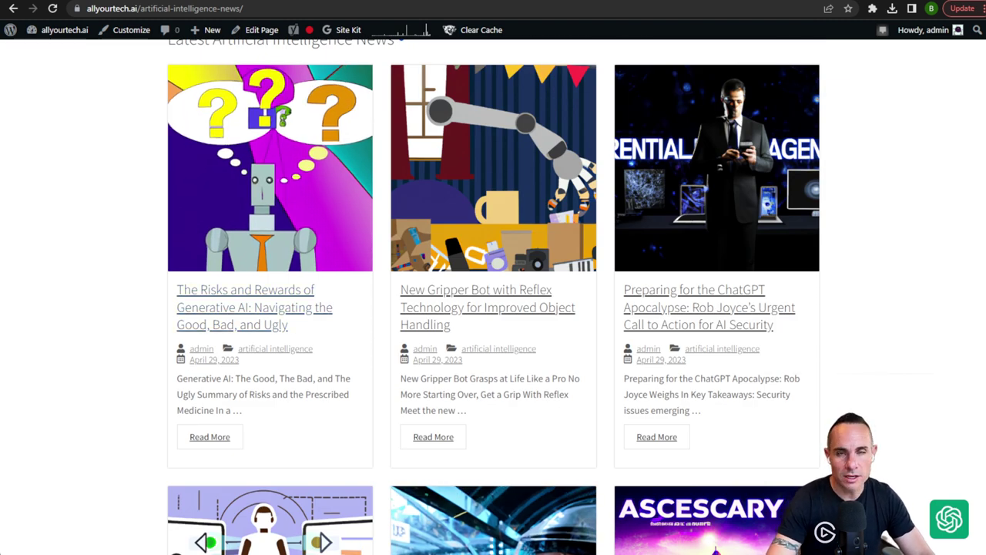
scroll(493, 297, up, 1)
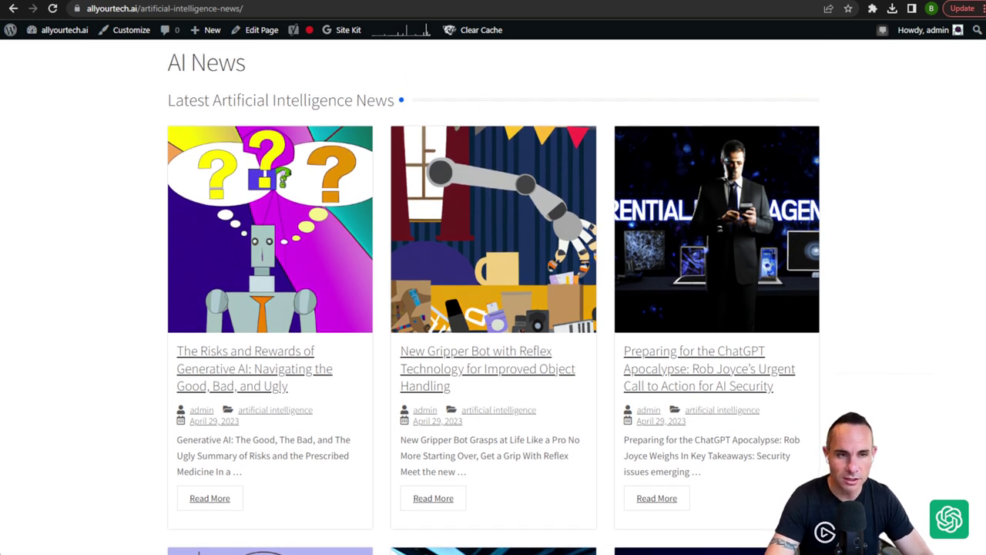
Step: Read the article "The Risks and Rewards of Generative AI: Navigating the Good, Bad, and Ugly" and return to AI News
click(238, 355)
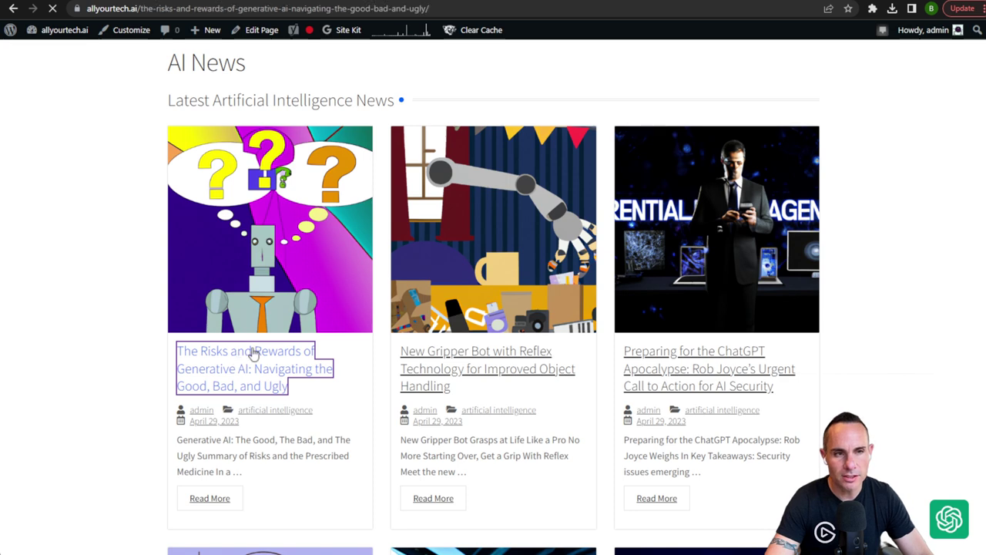
scroll(520, 257, down, 5)
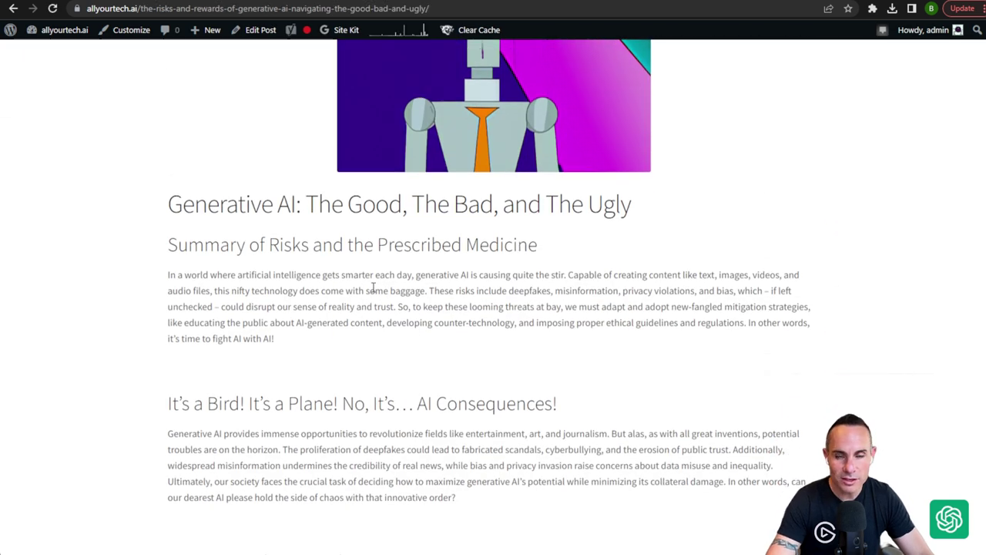
scroll(520, 342, down, 3)
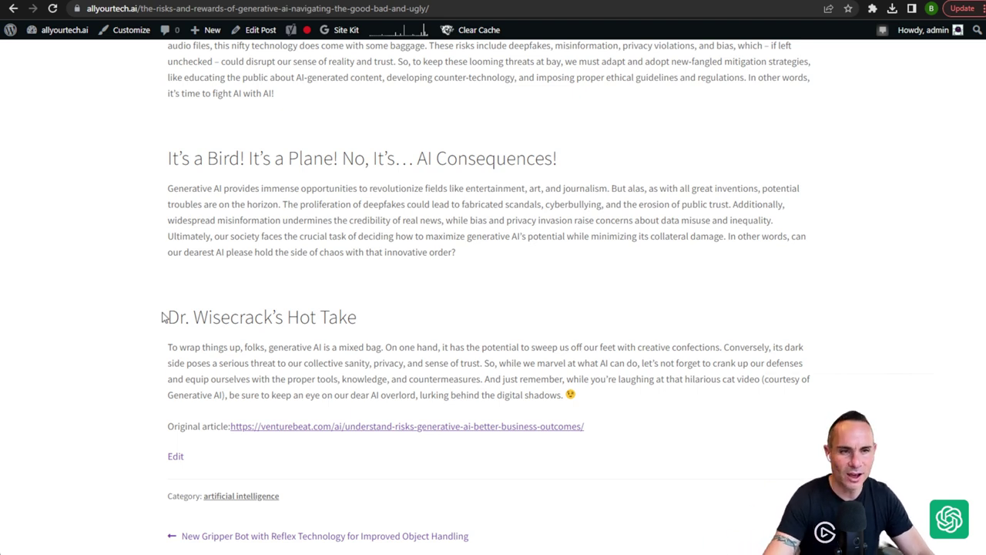
scroll(162, 317, up, 5)
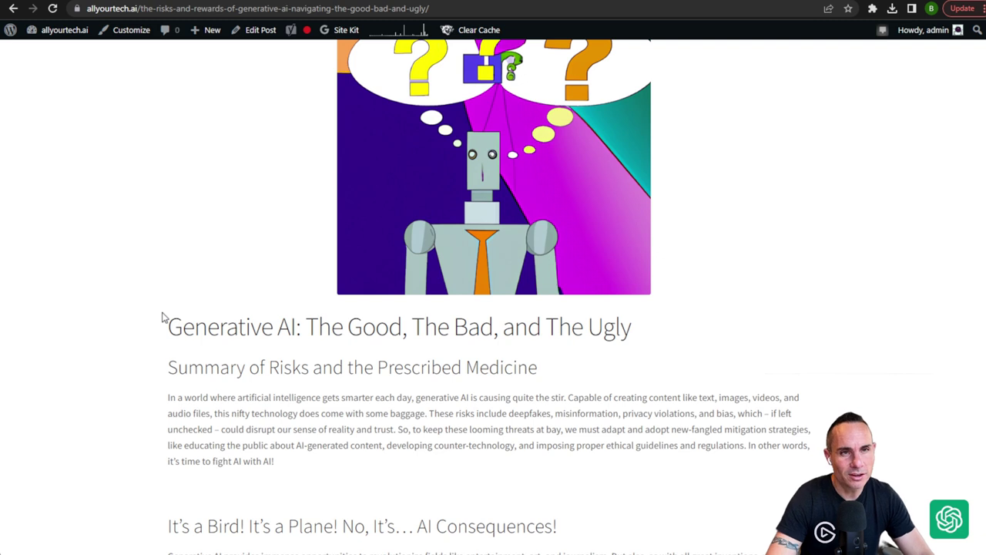
scroll(162, 316, up, 2)
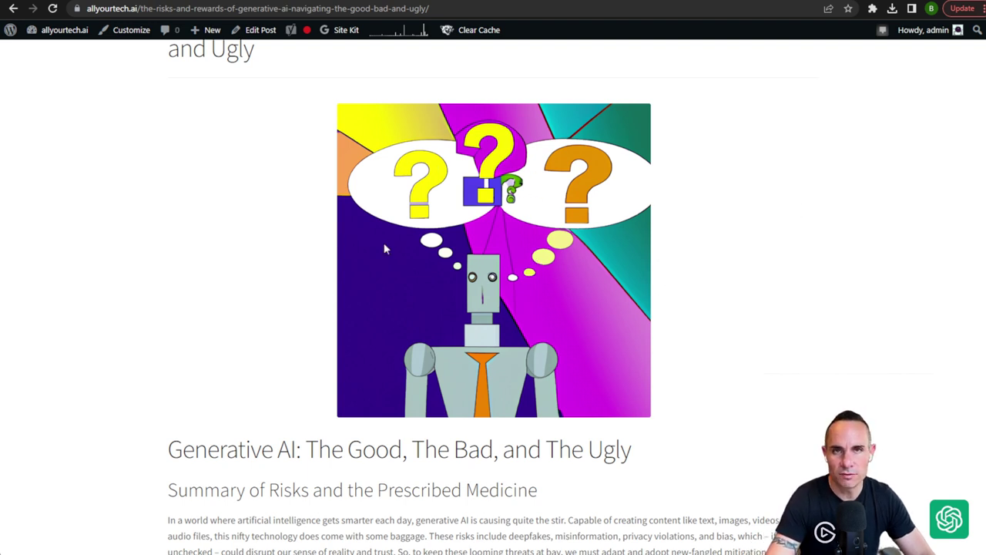
scroll(316, 258, up, 3)
click(230, 102)
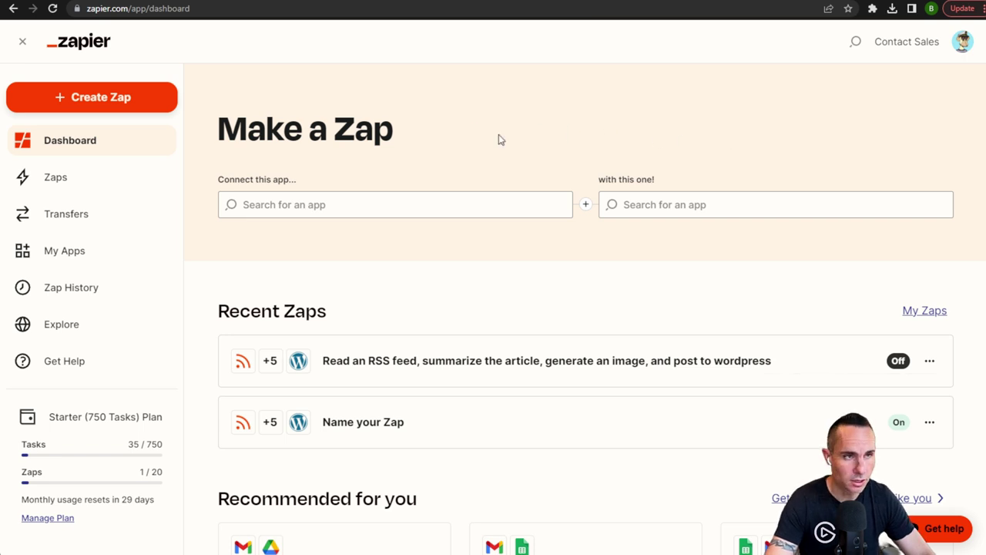
click(86, 100)
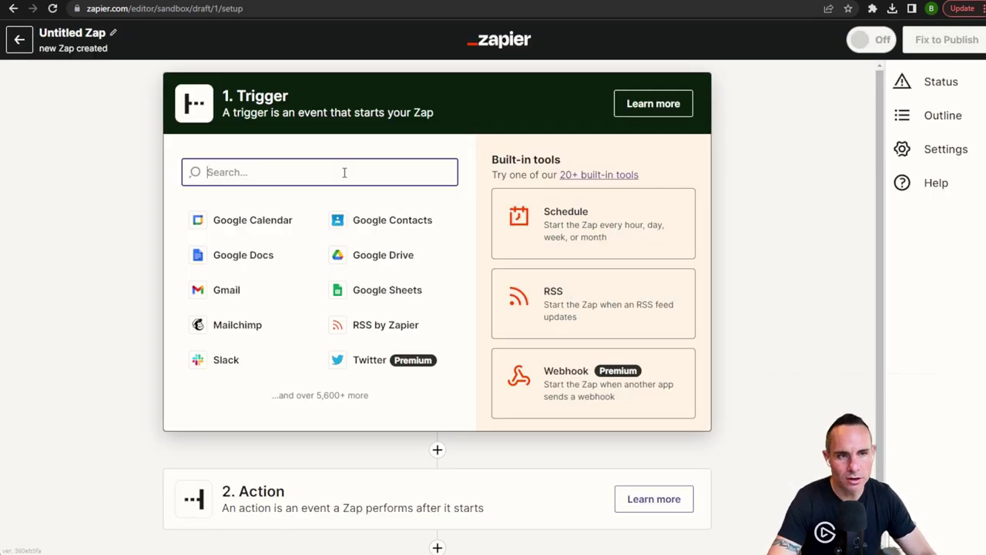
text(rs)
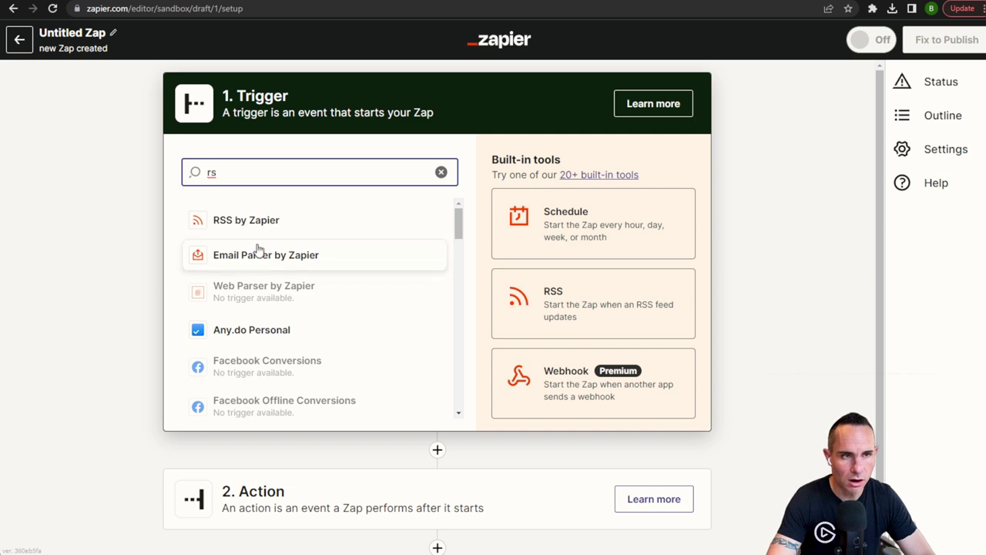
click(19, 39)
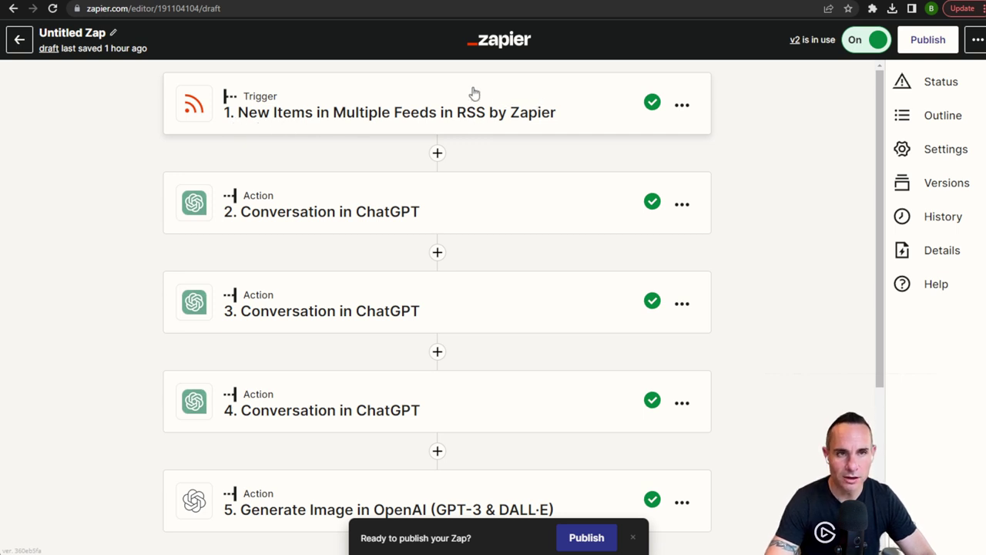
Step: Change the RSS by Zapier trigger's event to New Item in Feed and continue to its trigger settings
click(458, 105)
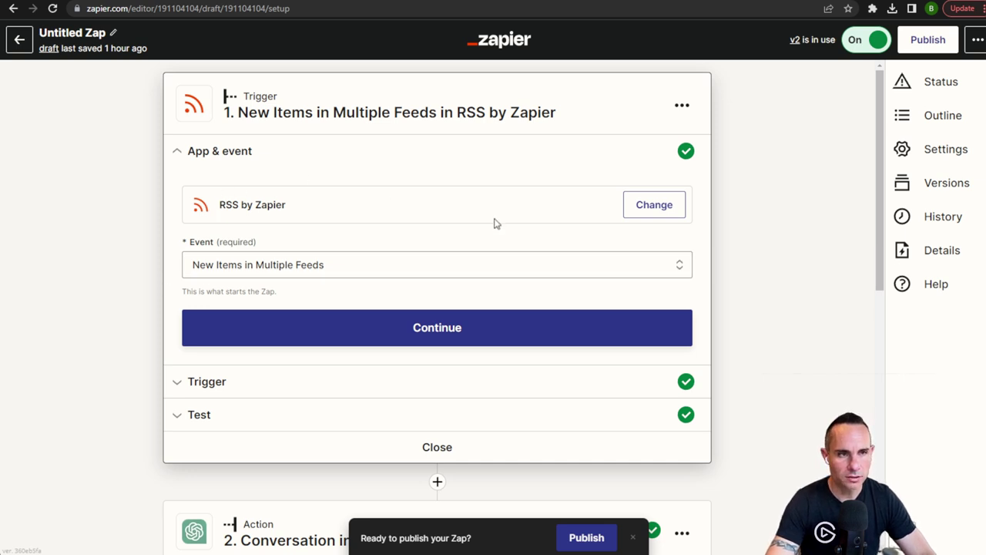
scroll(462, 216, down, 2)
click(323, 141)
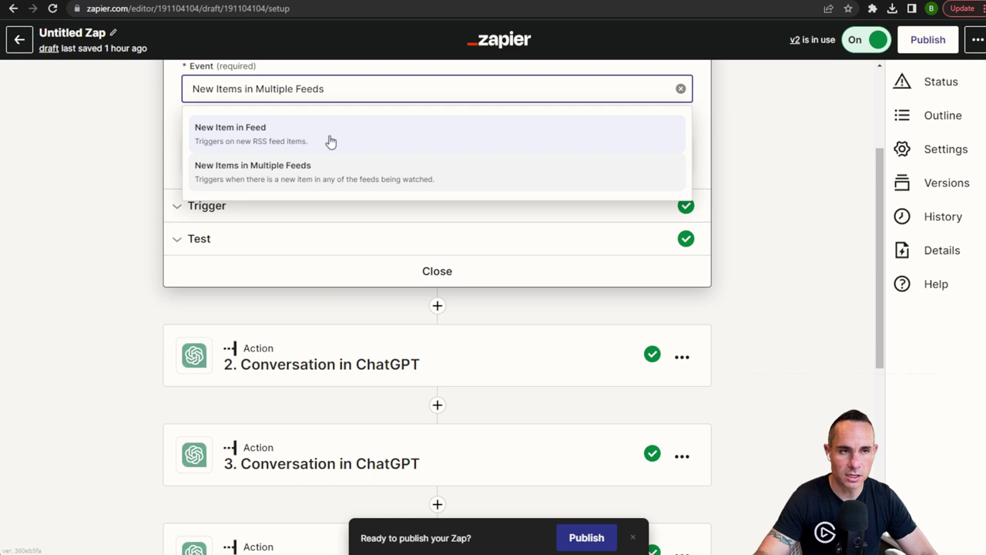
click(266, 131)
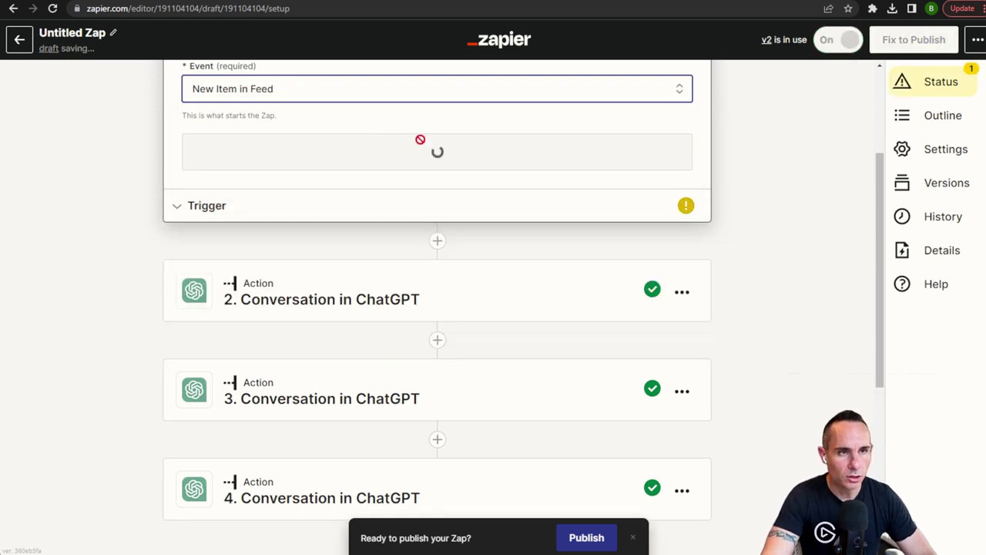
click(416, 152)
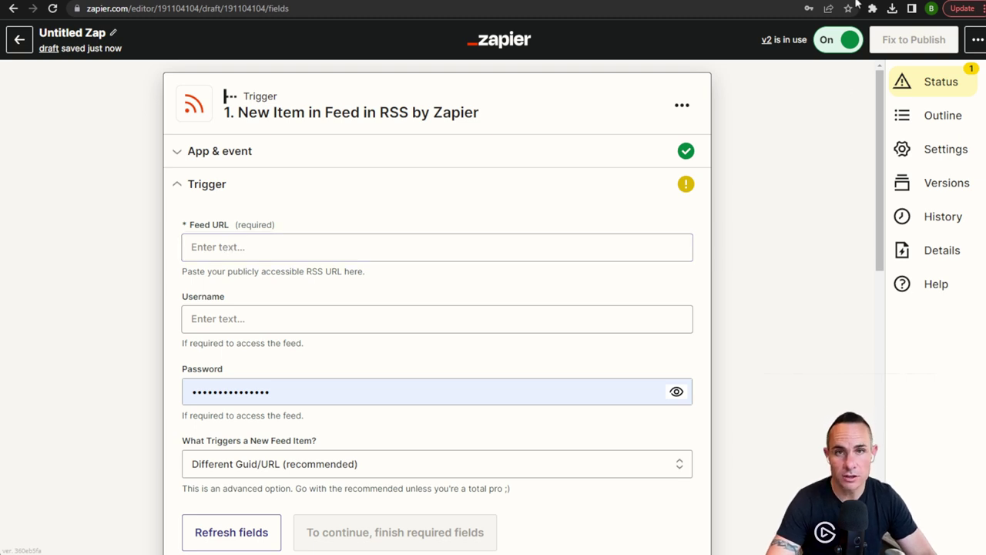
Step: Open TechCrunch's RSS feed at techcrunch.com/feed in a new browser tab
key(ctrl+t)
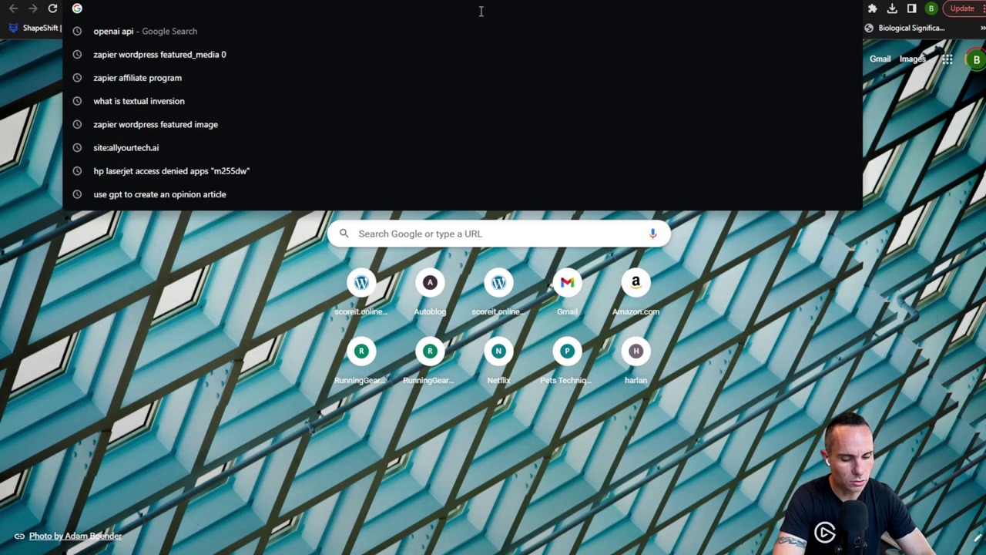
text(techcrunch.com)
key(Return)
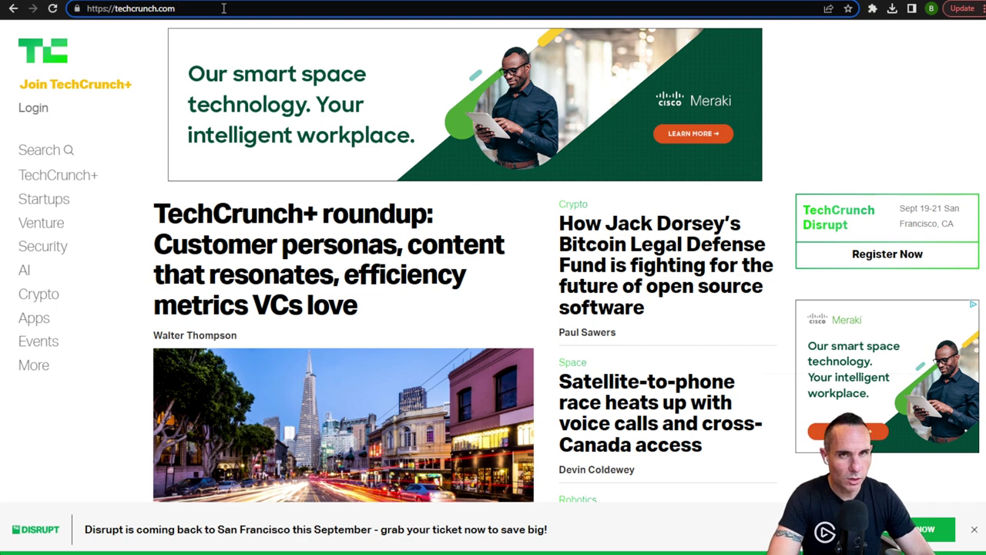
click(224, 9)
text(feed)
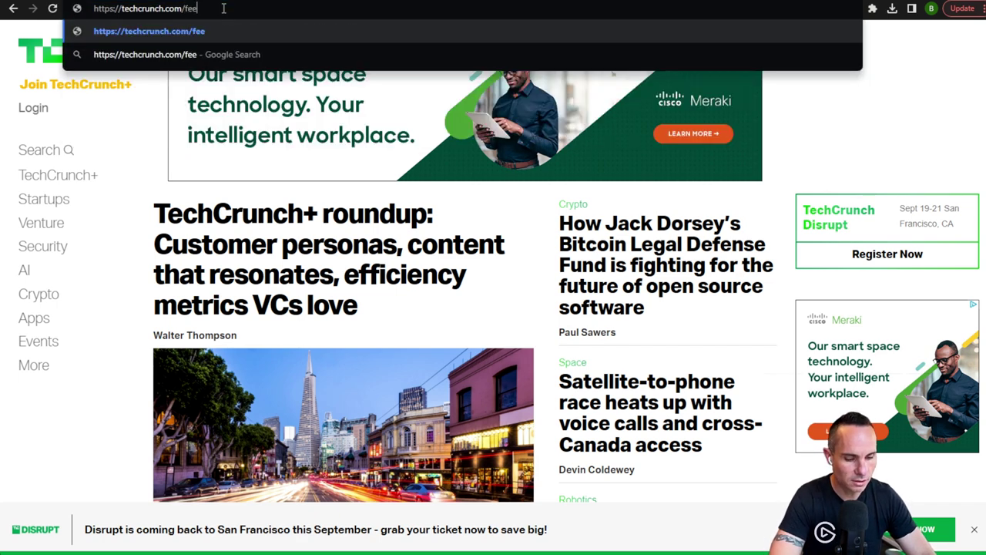
key(Return)
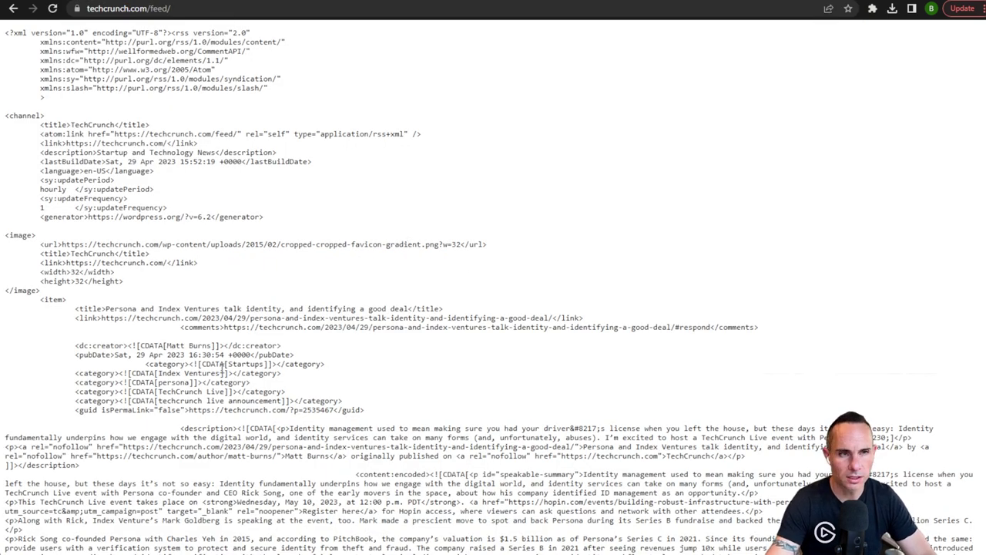
Step: Copy the full address of the TechCrunch feed page
click(158, 8)
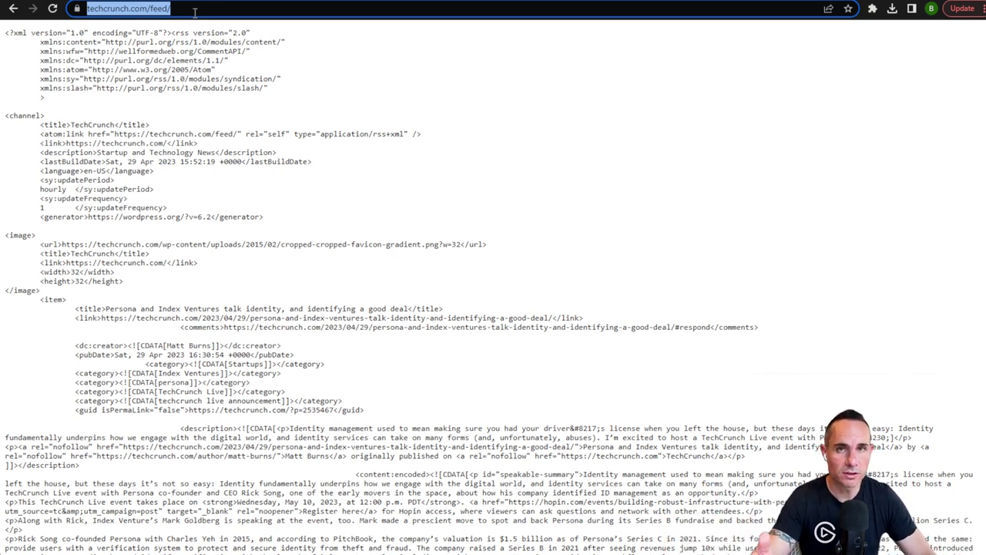
click(706, 6)
key(ctrl+a)
key(ctrl+c)
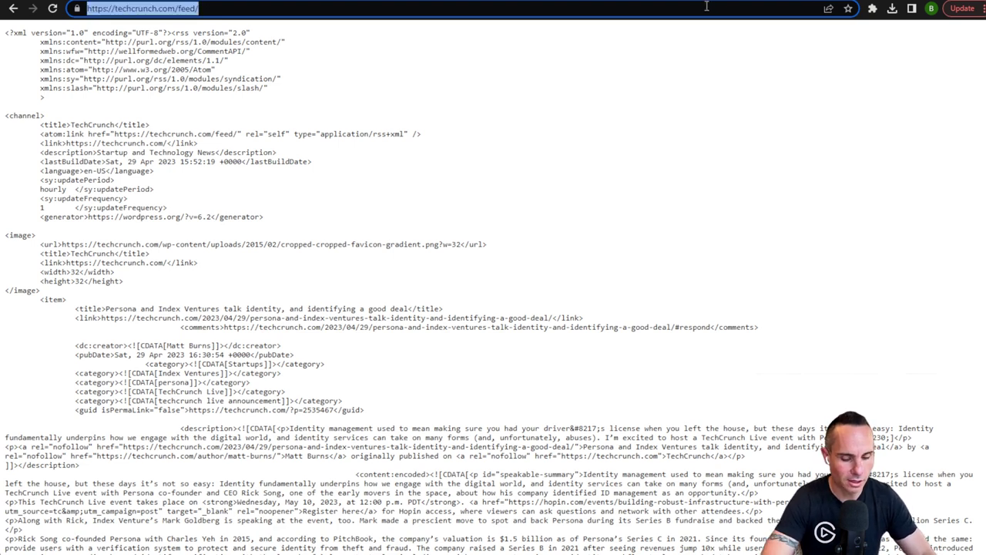
Step: Search the web for "top fashions rss feeds" and look through the results
text(top fashions r)
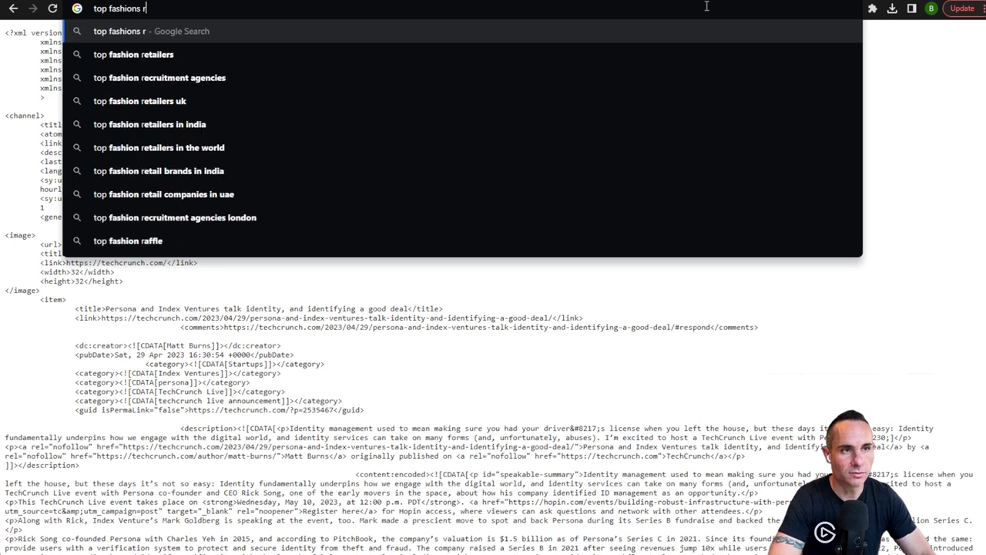
text(ss feeds)
key(Return)
scroll(522, 276, down, 3)
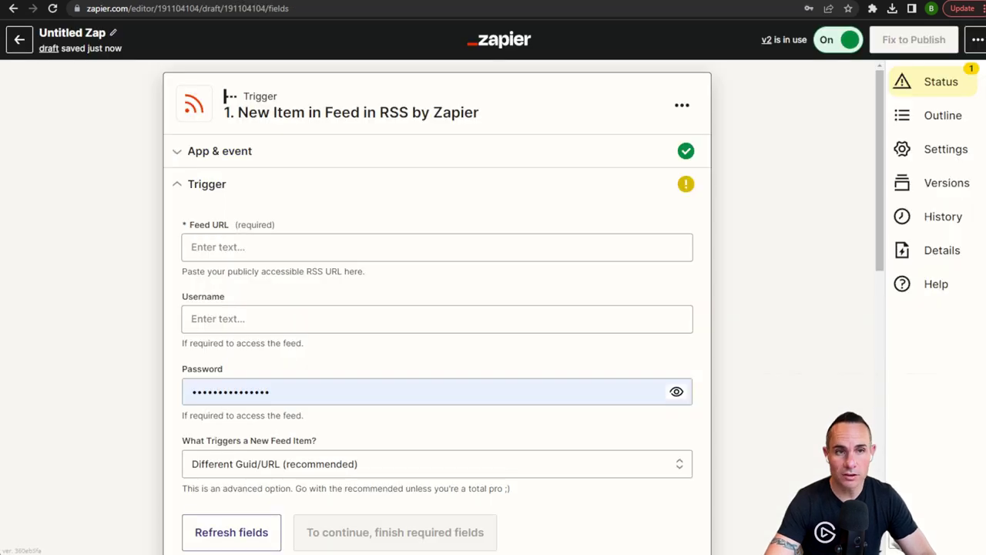
click(243, 247)
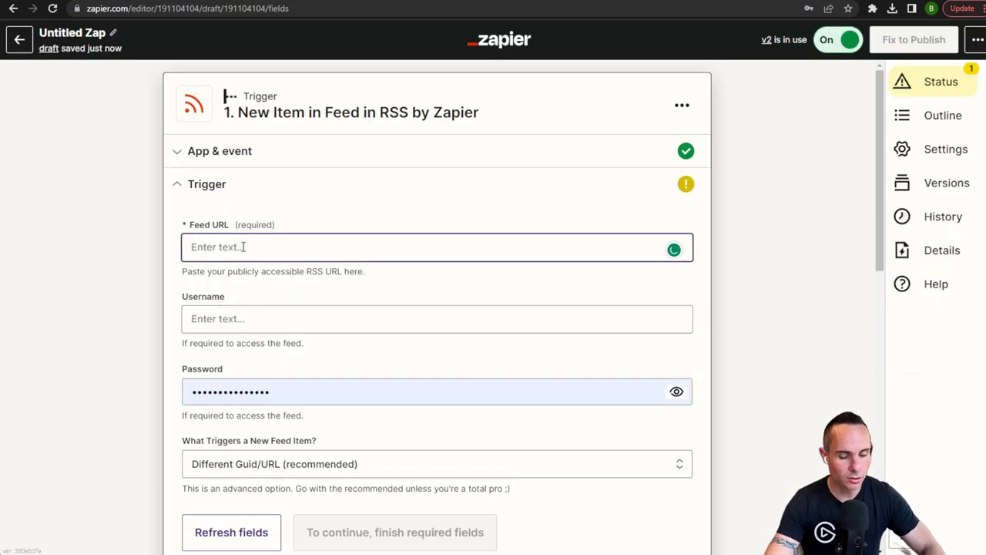
key(ctrl+v)
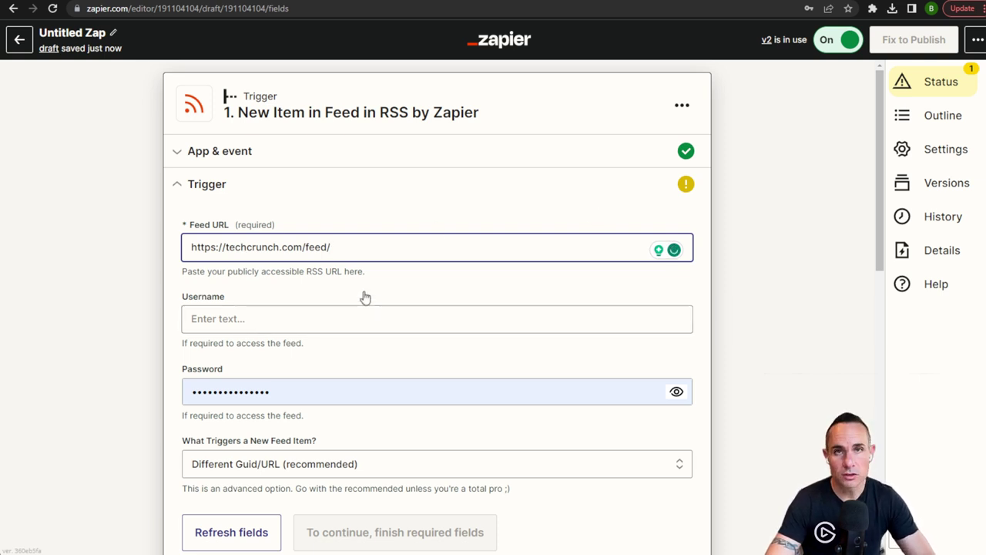
double_click(306, 397)
key(BackSpace)
click(386, 358)
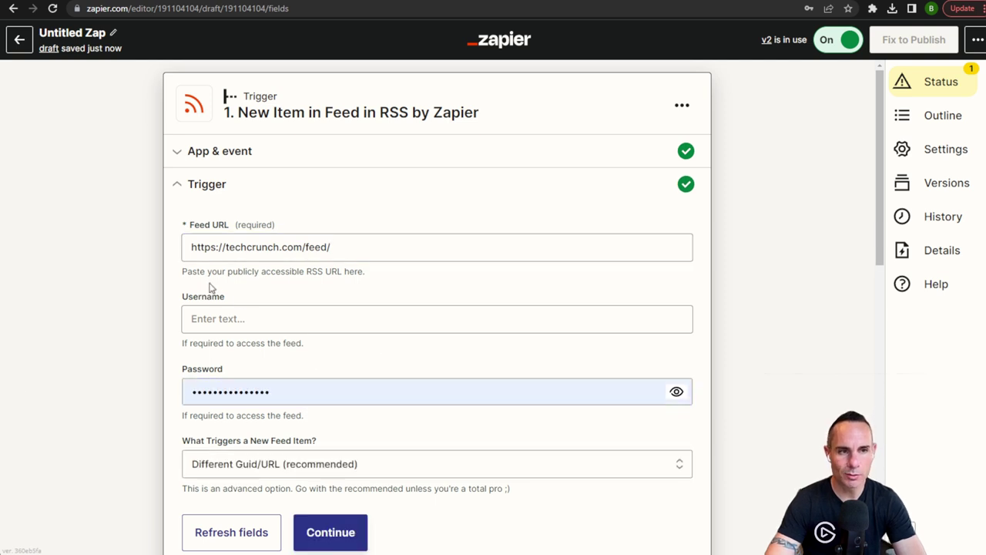
Step: Review the choices for what triggers a new feed item, keeping Different Guid/URL (recommended)
scroll(351, 379, down, 3)
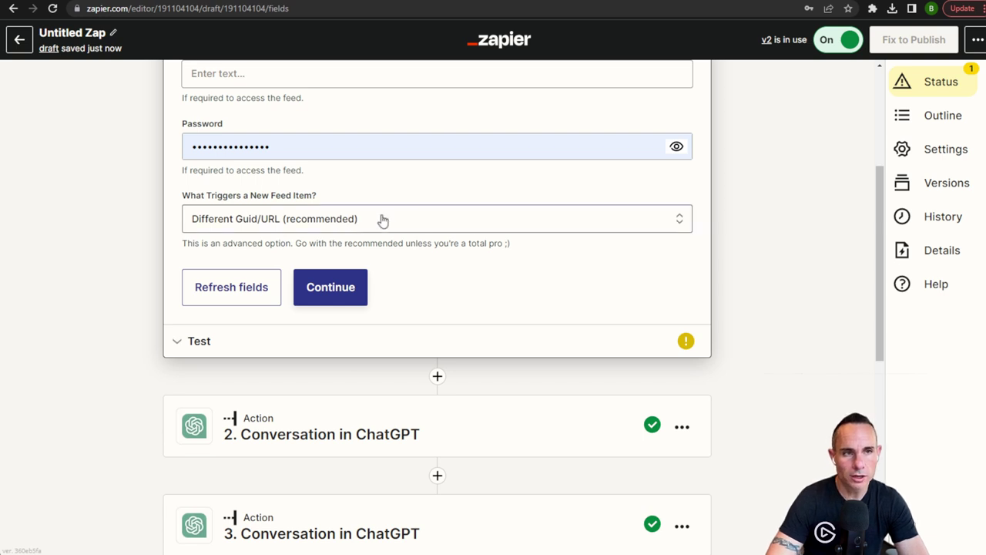
click(419, 225)
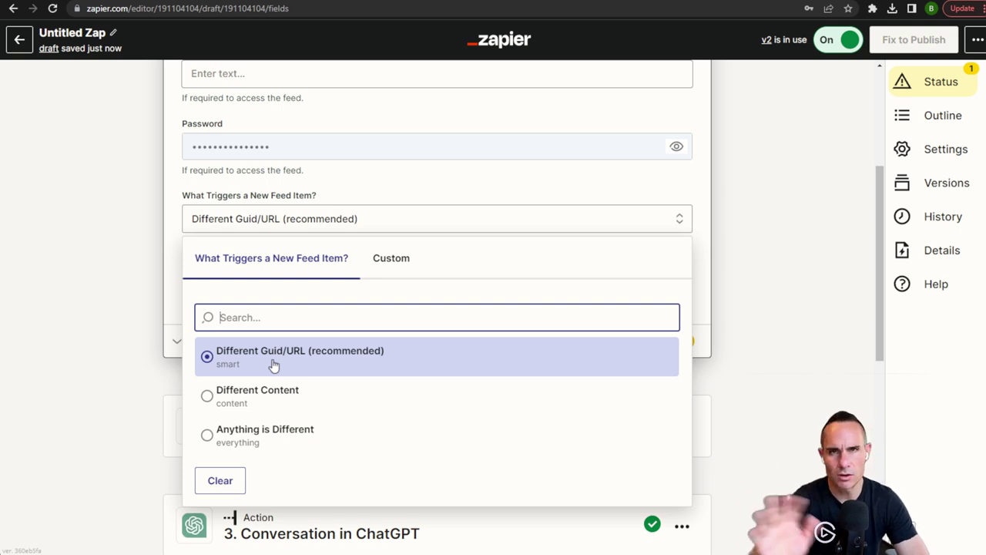
click(250, 420)
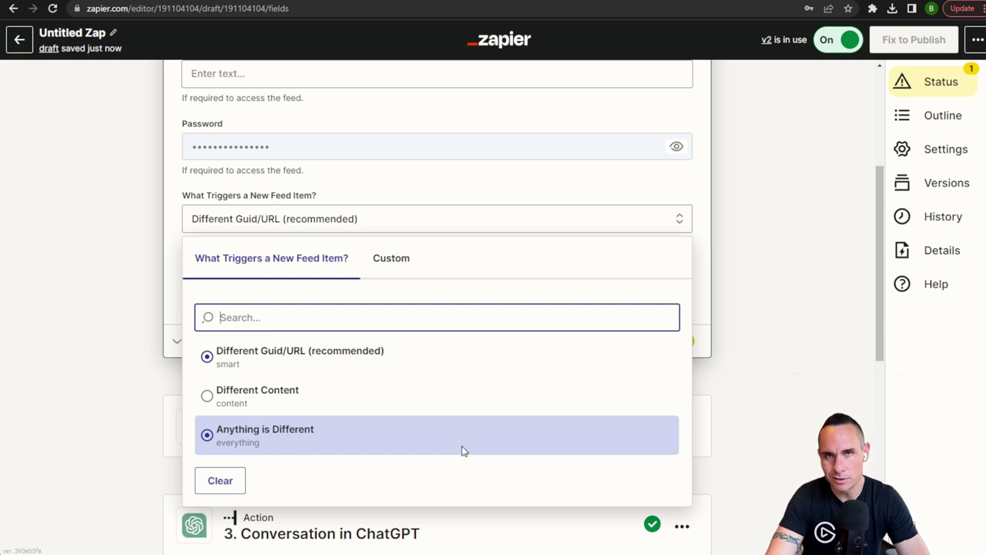
click(742, 387)
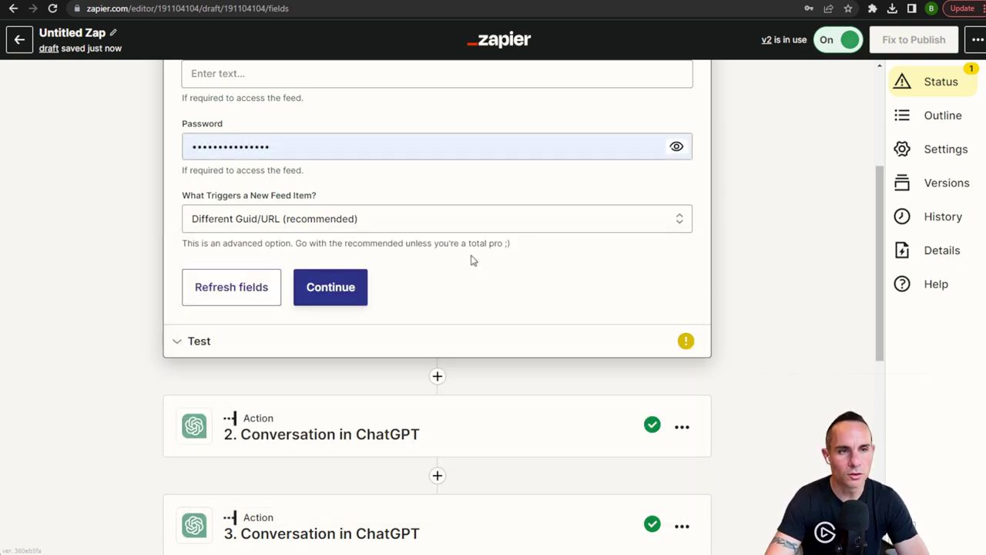
Step: Refresh the trigger's fields, continue to the test stage and test the RSS trigger
click(239, 287)
click(350, 298)
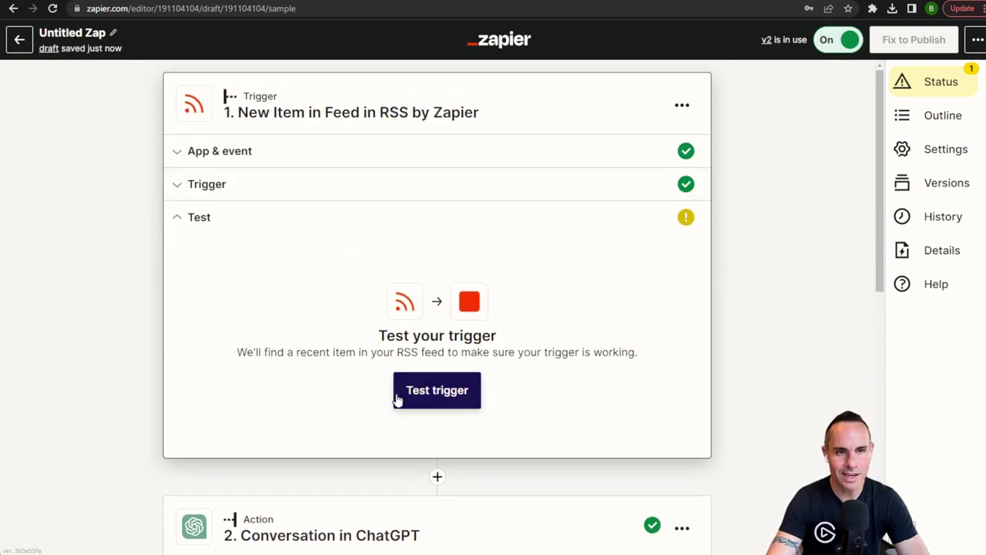
click(437, 395)
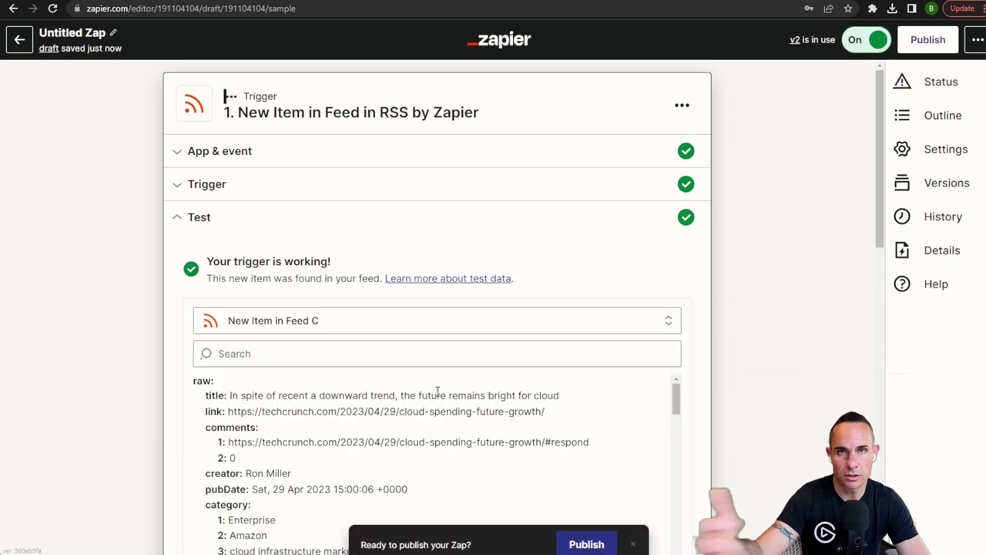
Step: Review the title, link and comments of the sample feed item, and continue to the action after the trigger
scroll(468, 275, down, 3)
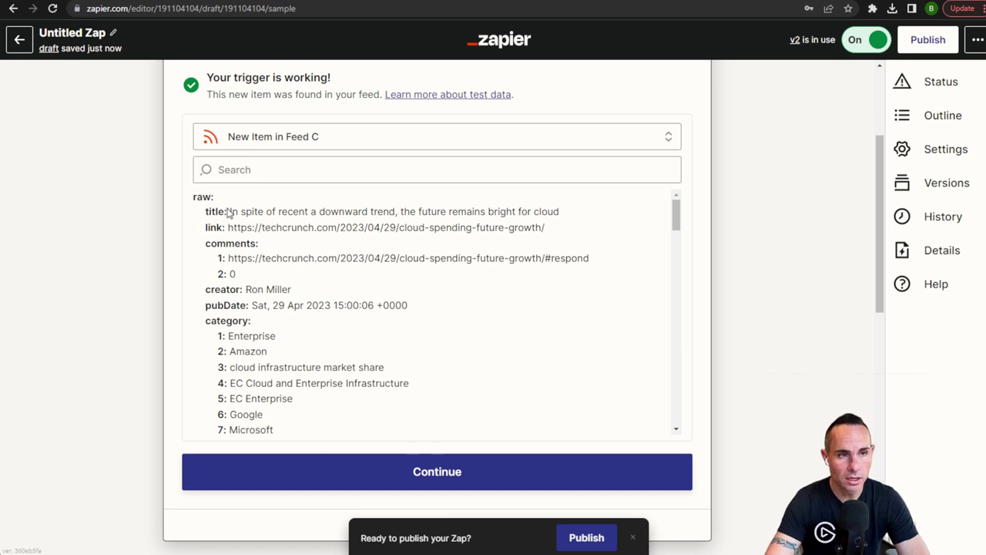
drag(230, 211, 684, 242)
drag(238, 258, 623, 273)
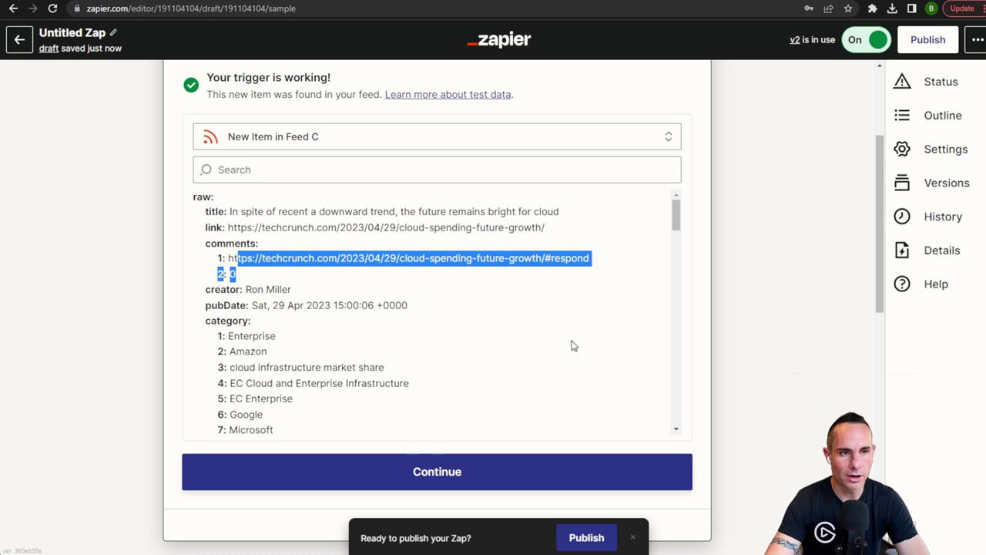
click(435, 476)
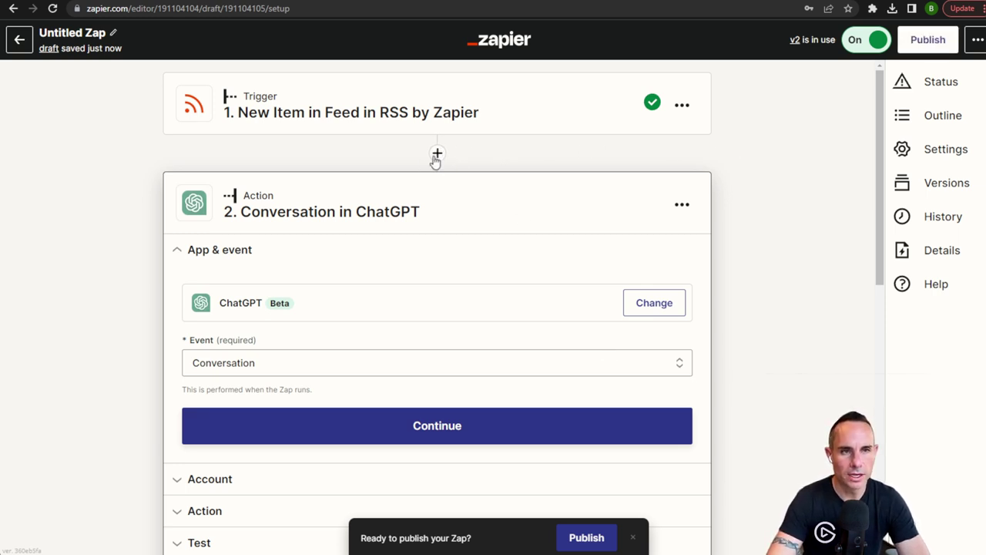
Step: Insert a new action after the RSS trigger and search the apps for "chatgpt"
click(438, 154)
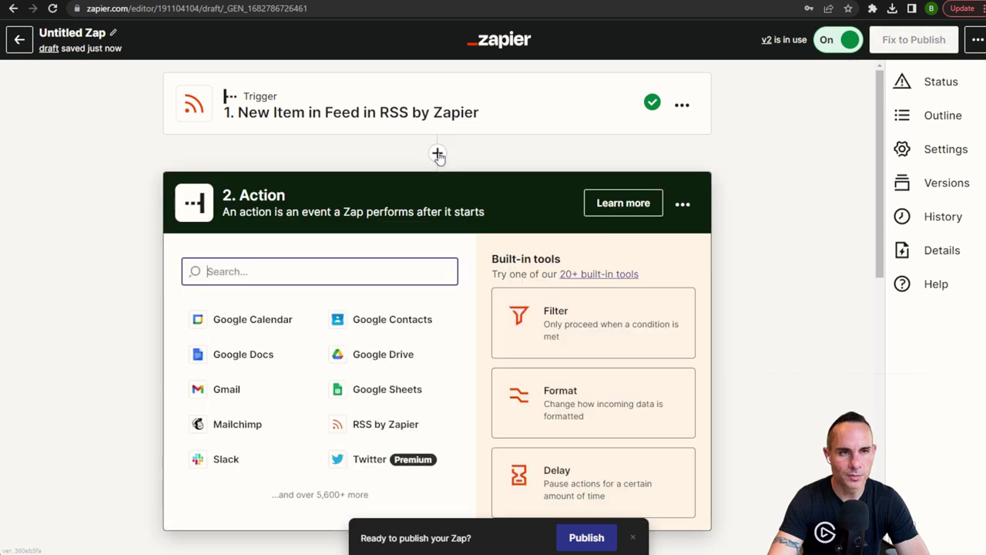
text(chatgpt)
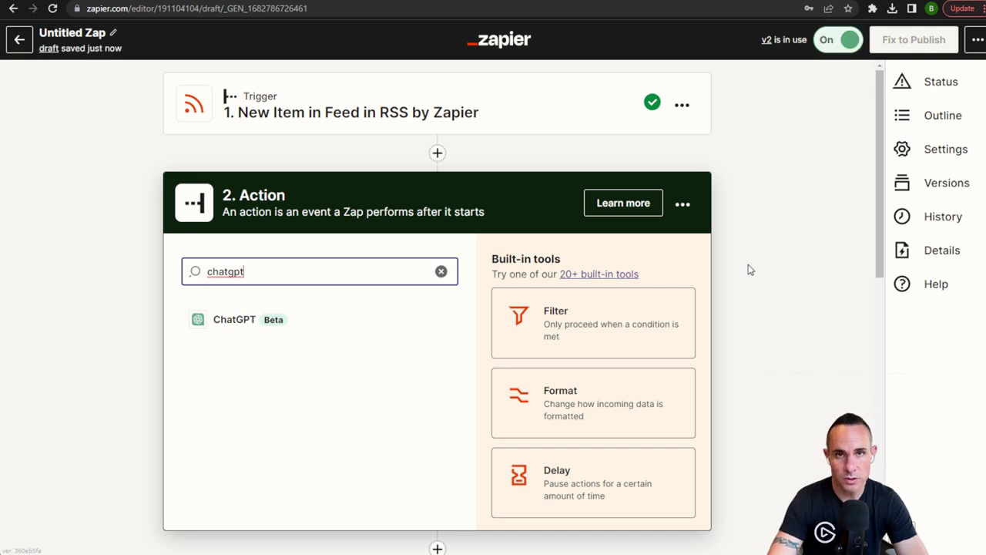
Step: Switch to the browser tab with the Google results and start entering an address beginning with "op"
key(ctrl+Tab)
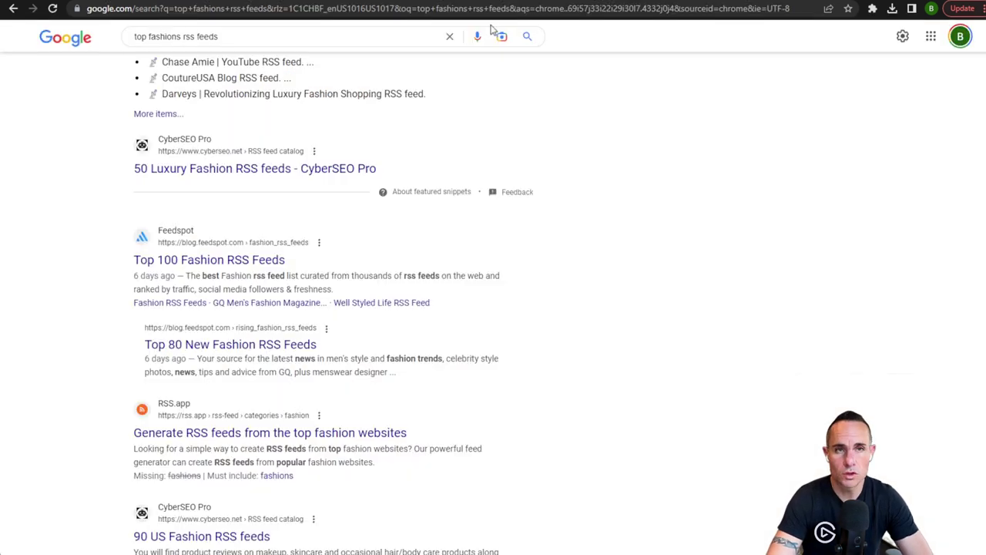
click(492, 15)
text(op)
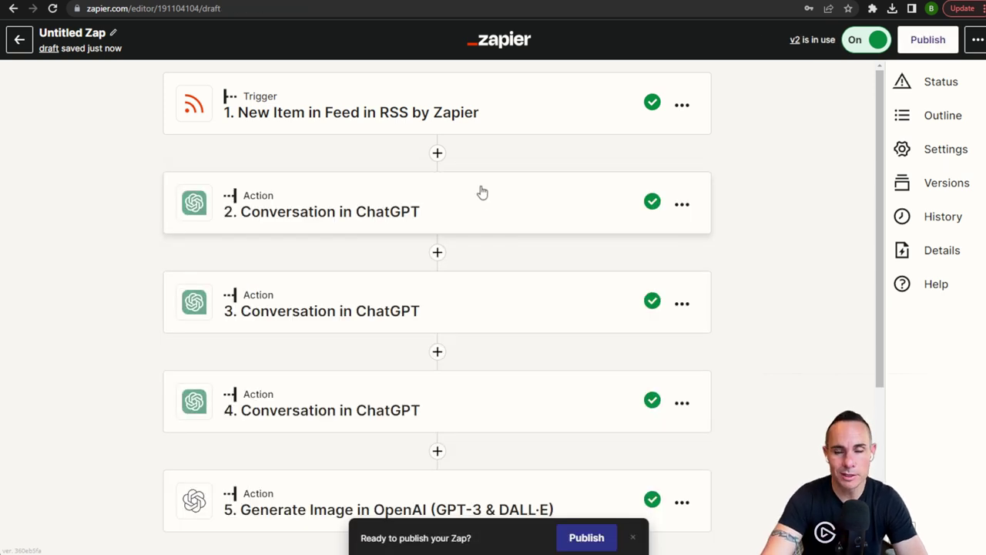
Step: Open the existing step 2 ChatGPT action, choose the Conversation event and continue to its action settings
click(444, 207)
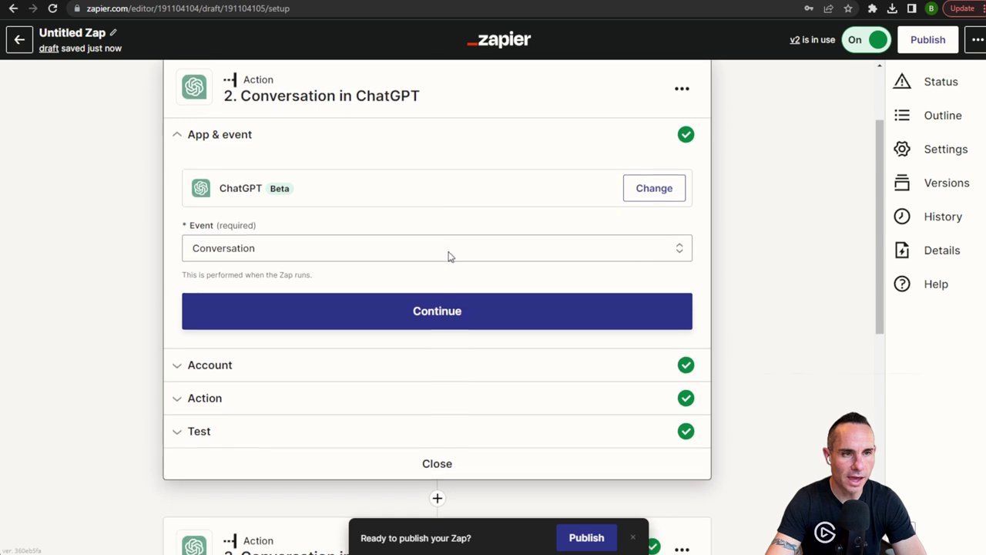
click(678, 243)
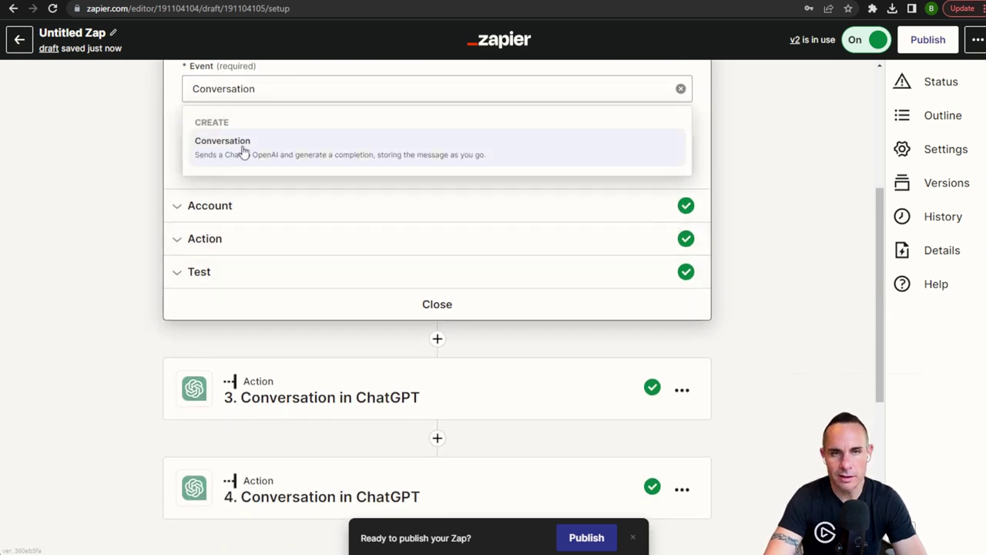
click(242, 147)
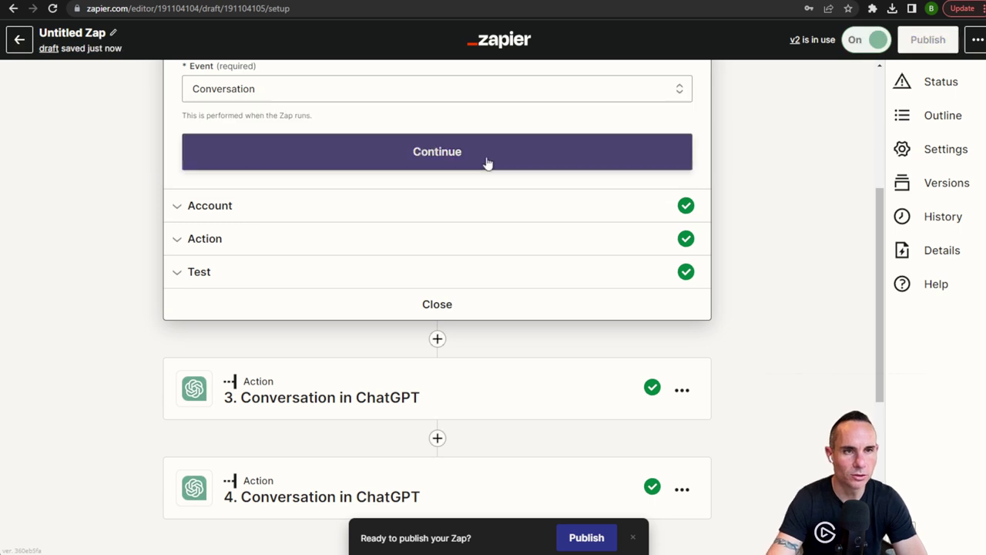
click(485, 161)
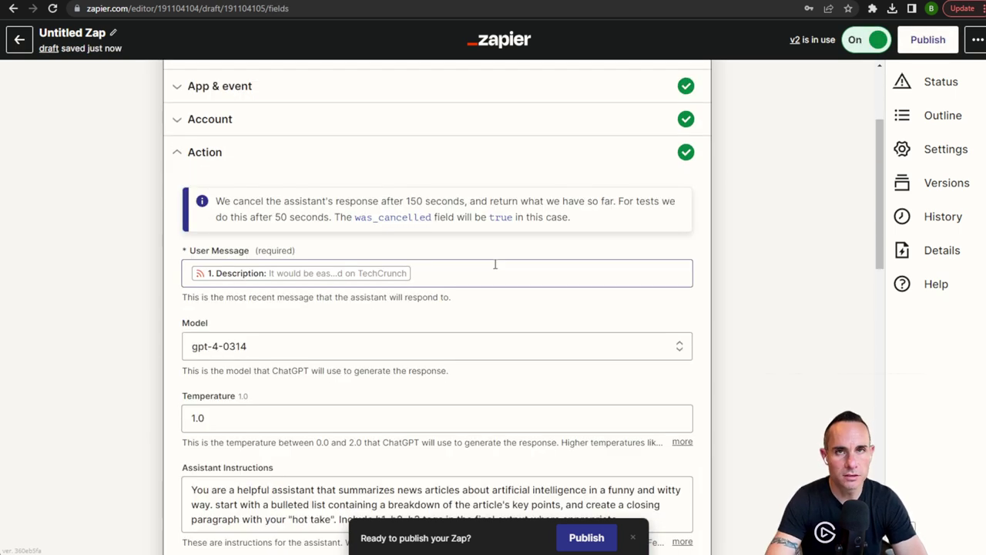
Step: Review the RSS fields that can be inserted into the User Message, keeping Description as its only content
scroll(346, 231, down, 1)
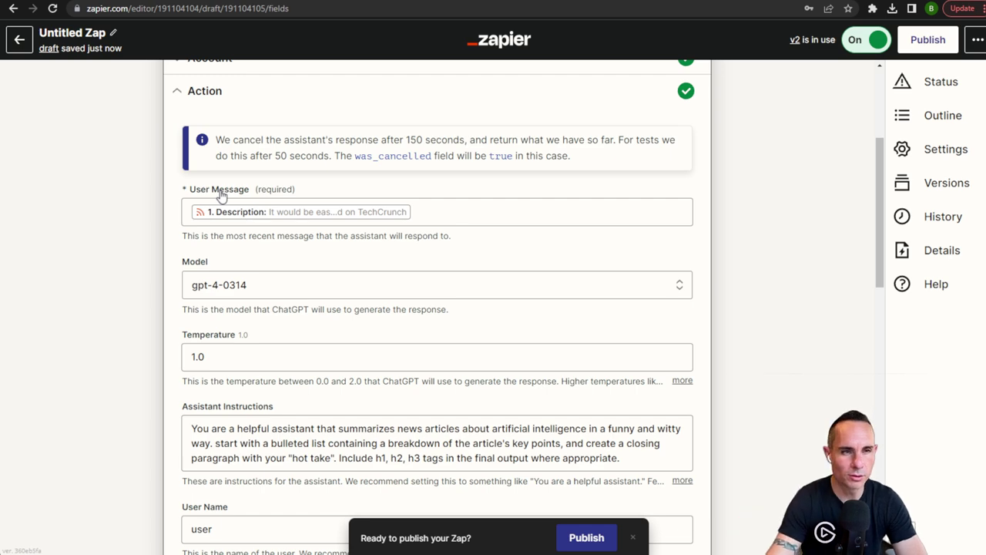
click(466, 214)
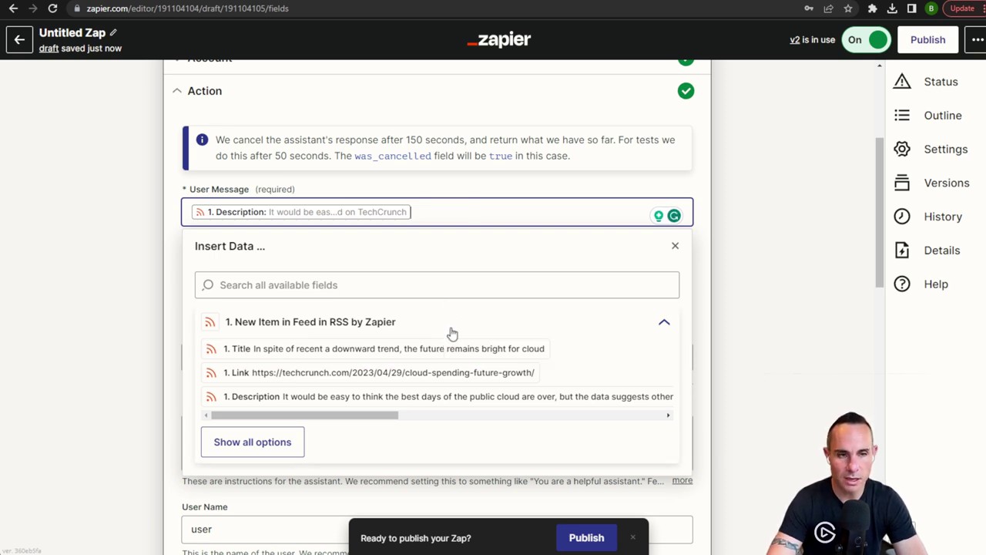
scroll(453, 332, down, 1)
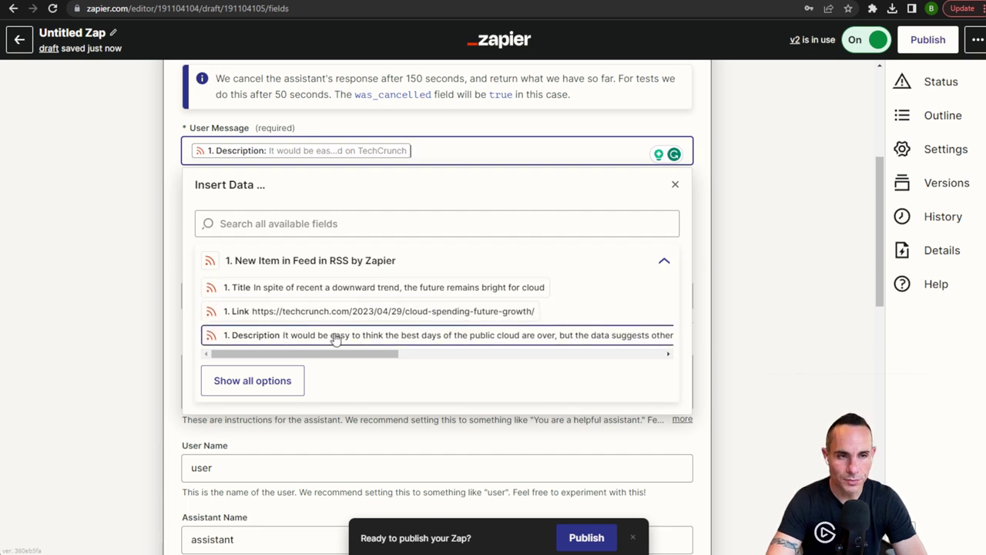
drag(335, 340, 225, 347)
click(553, 193)
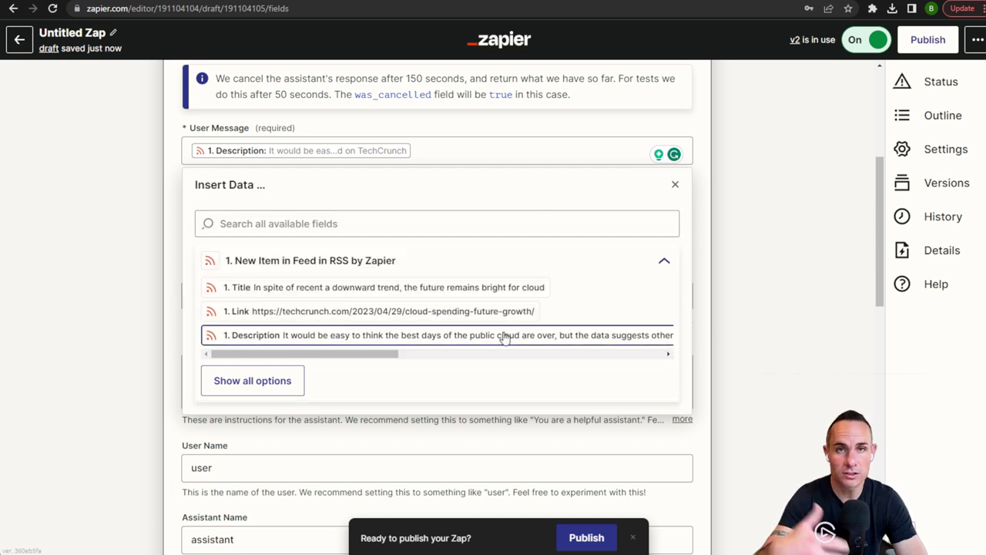
click(478, 344)
click(384, 158)
key(BackSpace)
click(676, 186)
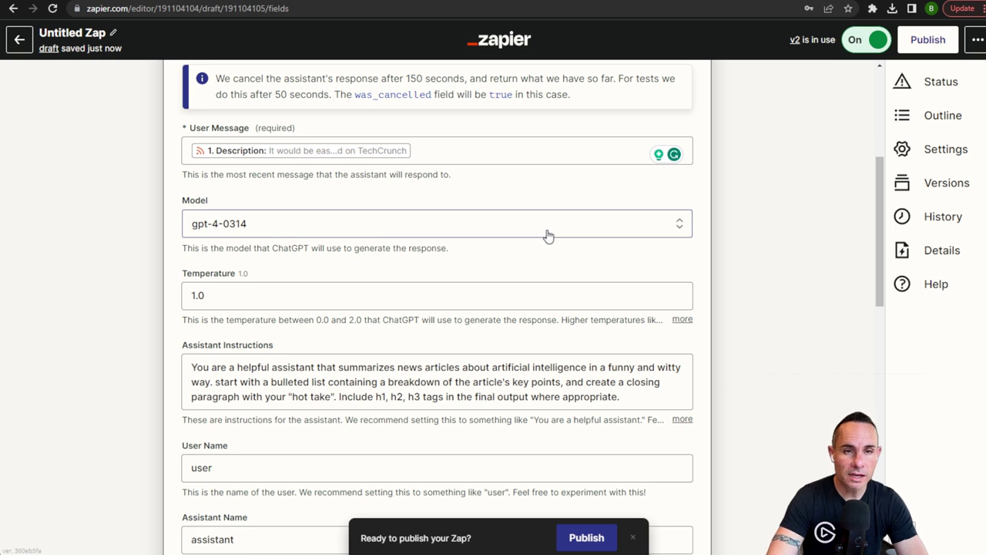
Step: Set the ChatGPT model to gpt-4 and expand the explanation of the Temperature setting, keeping 1.0
click(678, 223)
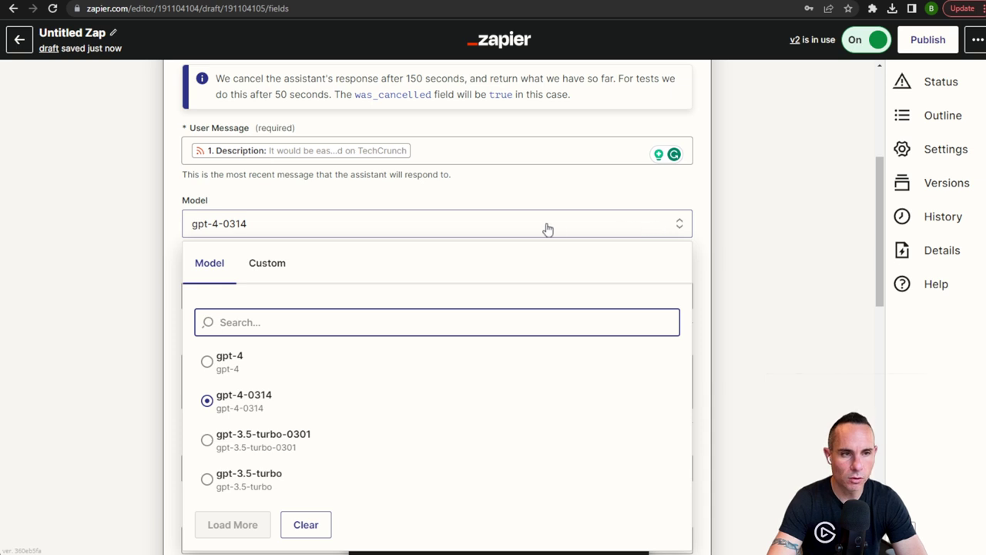
click(208, 362)
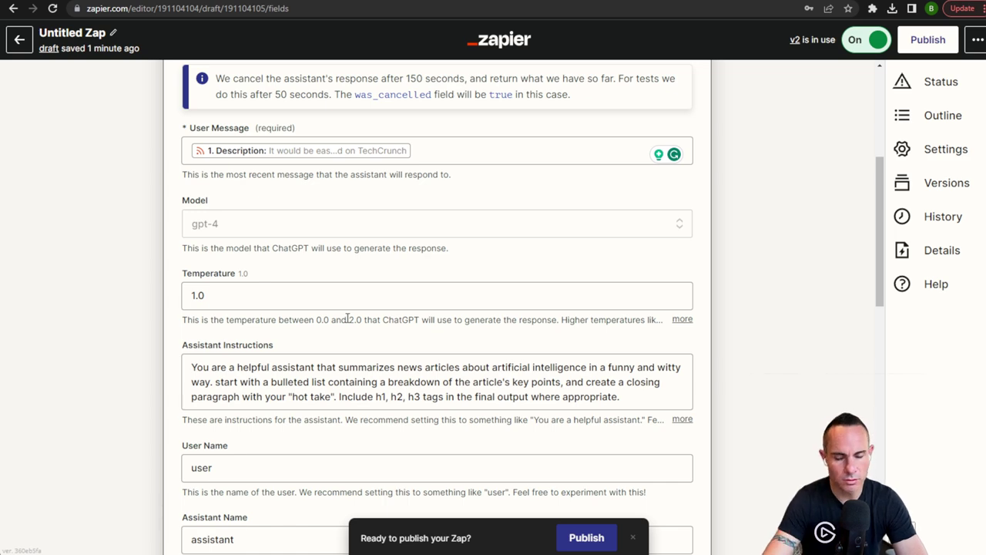
click(408, 287)
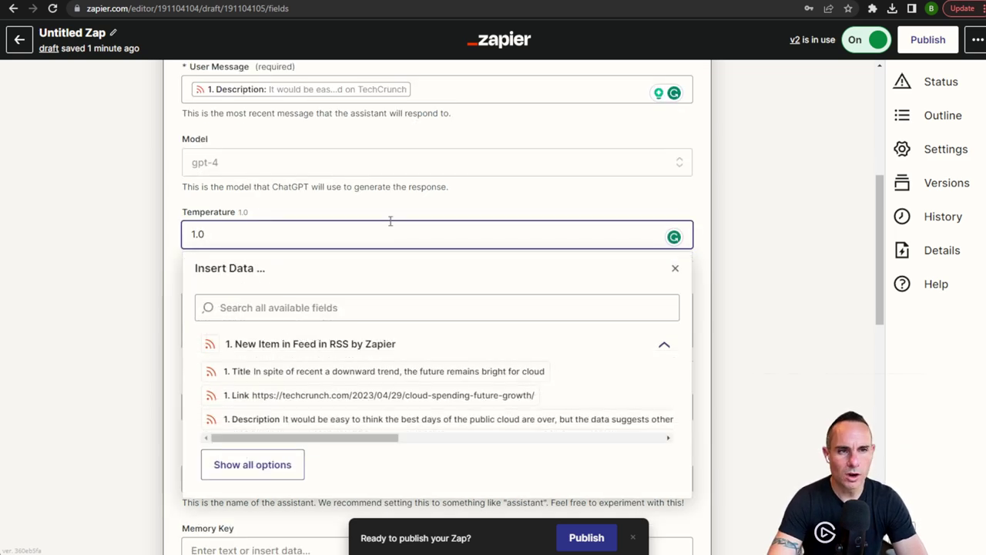
click(435, 212)
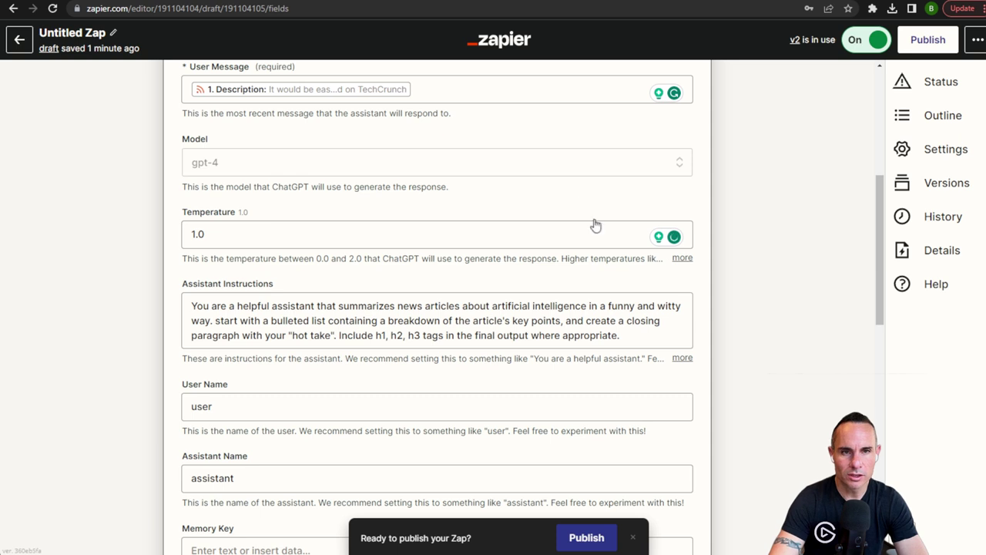
click(682, 258)
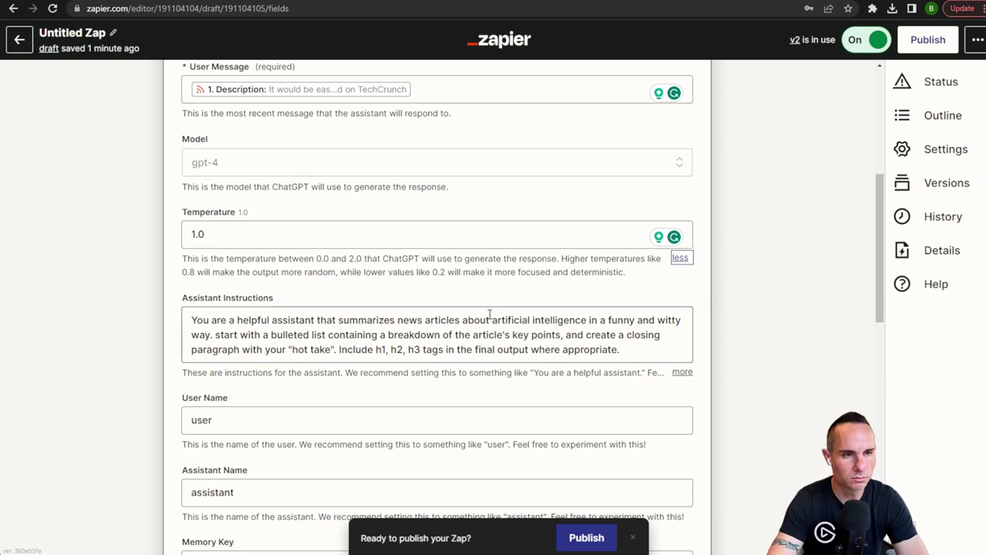
Step: Review the Assistant Instructions for tone, bulleted key points, closing "hot take" and heading tags
scroll(489, 320, down, 2)
scroll(358, 343, up, 1)
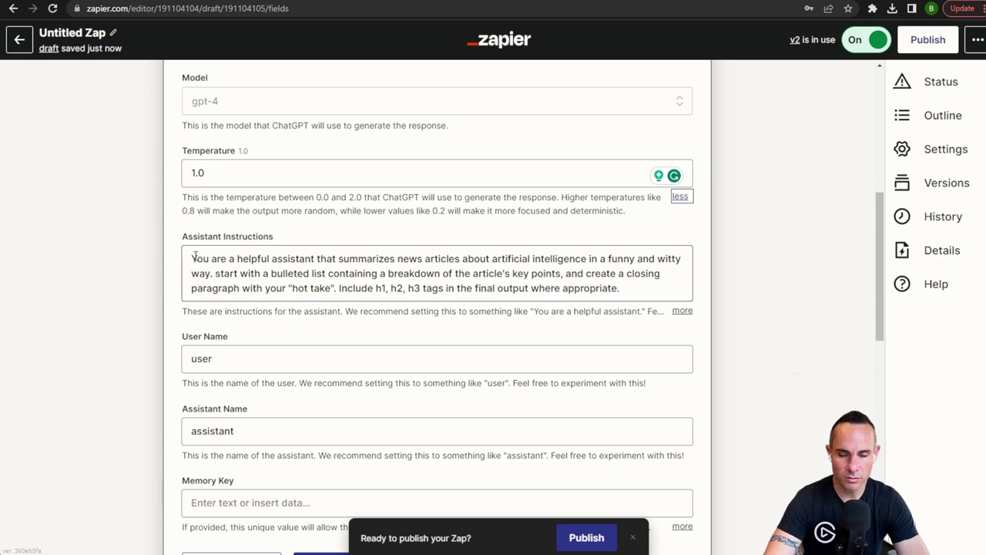
drag(192, 259, 232, 258)
click(317, 236)
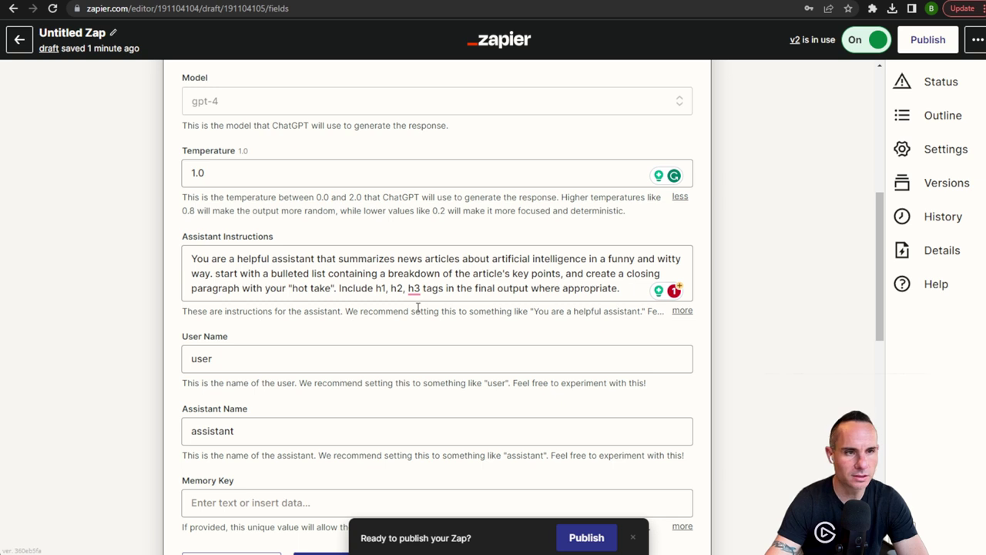
Step: Leave the Memory Key empty, continue to the test stage and retest the ChatGPT action
scroll(221, 185, down, 2)
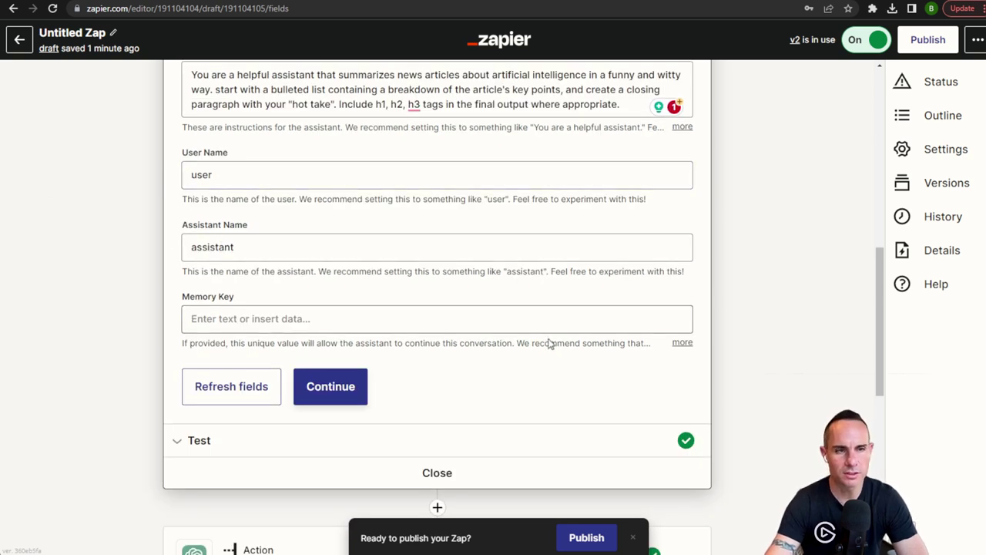
click(337, 387)
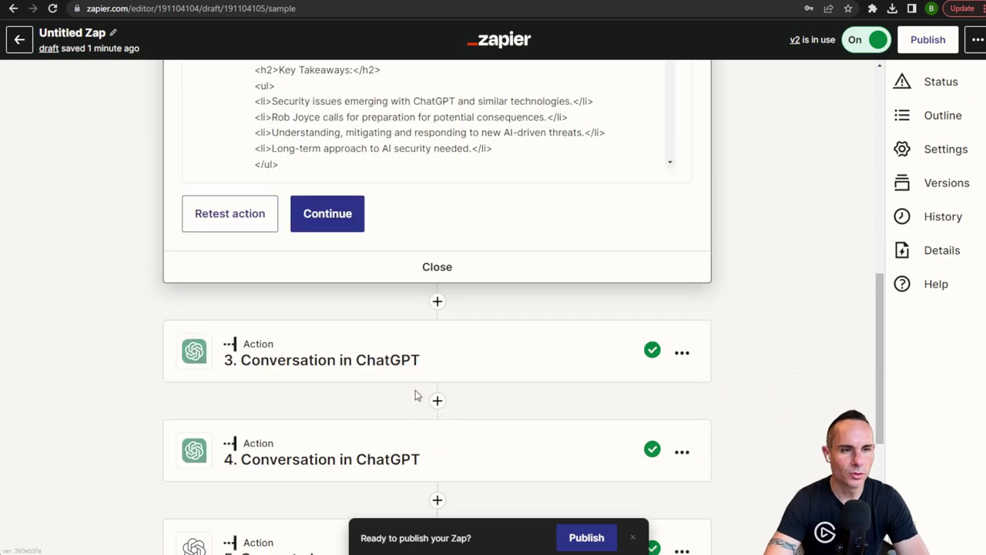
scroll(574, 291, up, 2)
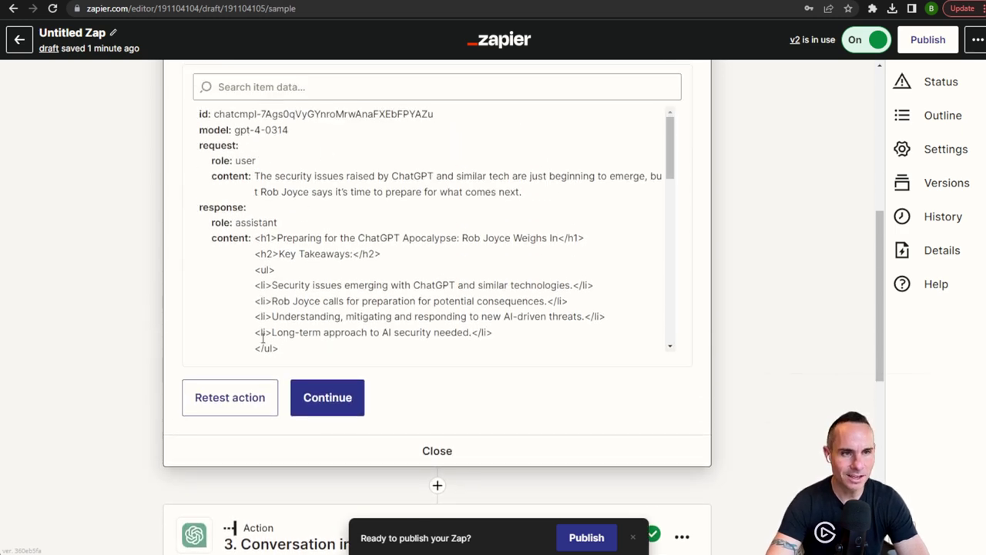
click(226, 400)
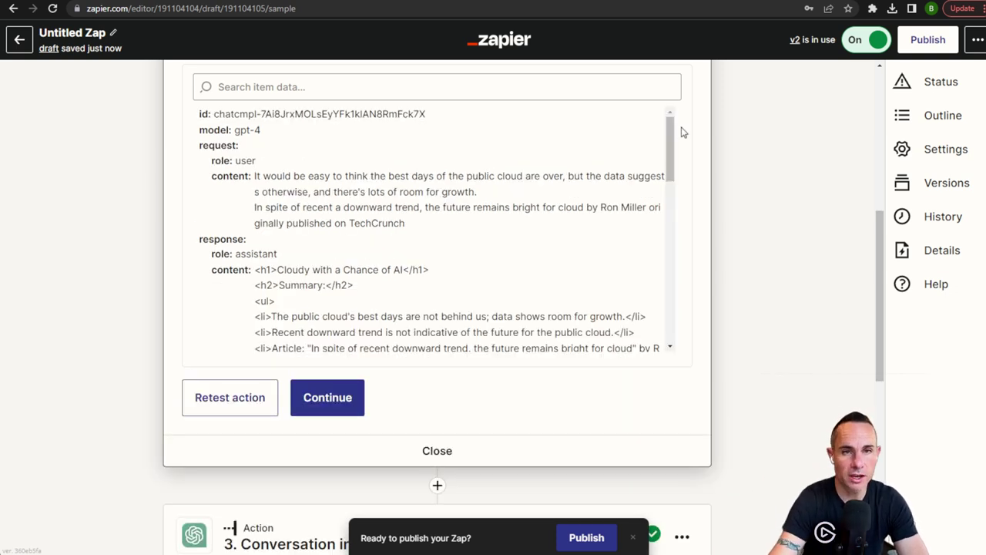
Step: Read through the response content of the ChatGPT test and recheck the action's message, model and instruction settings
drag(671, 137, 678, 177)
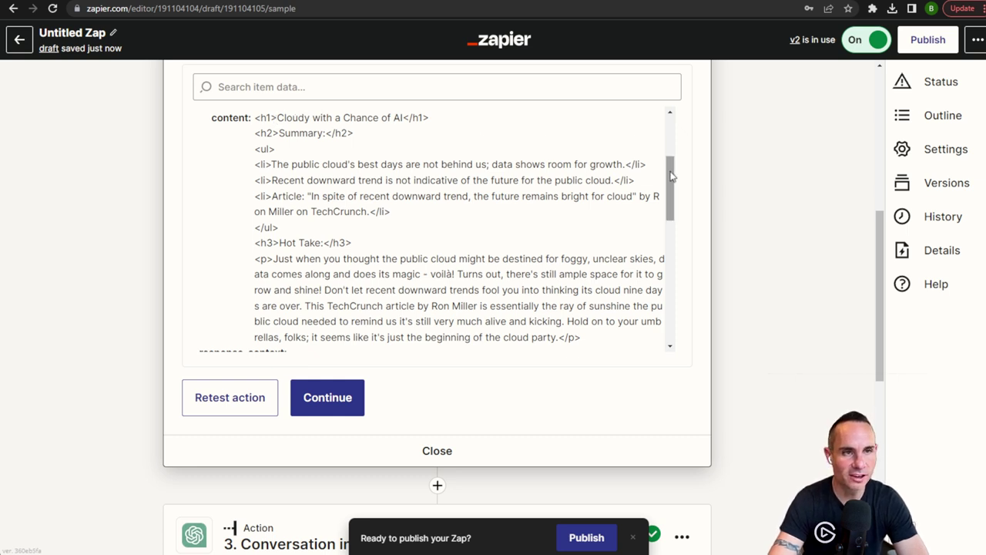
drag(671, 188, 671, 223)
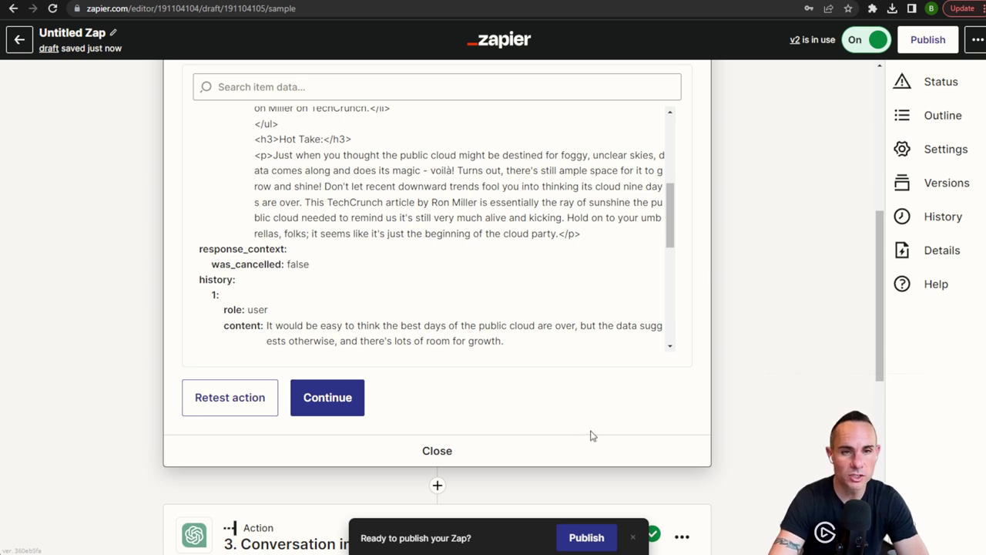
scroll(590, 434, up, 3)
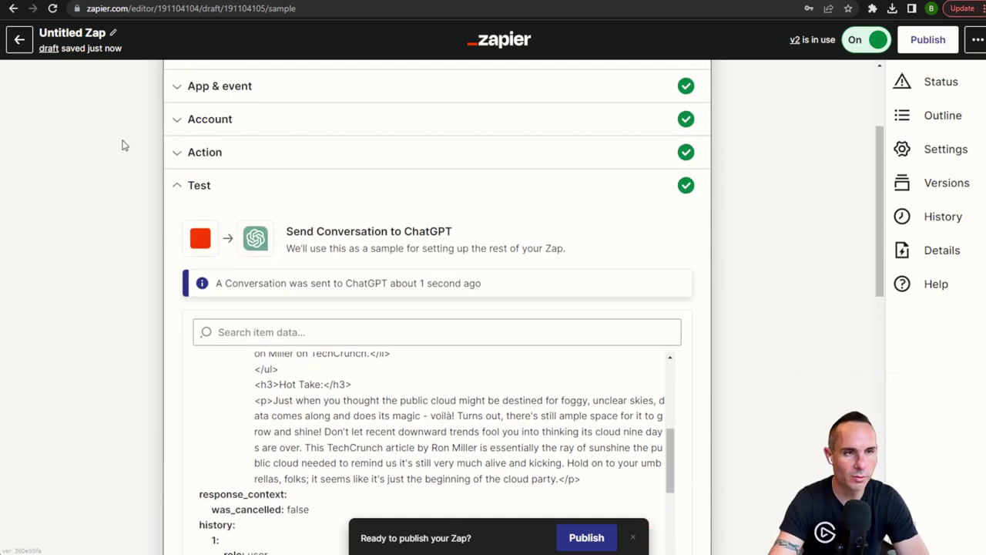
click(178, 157)
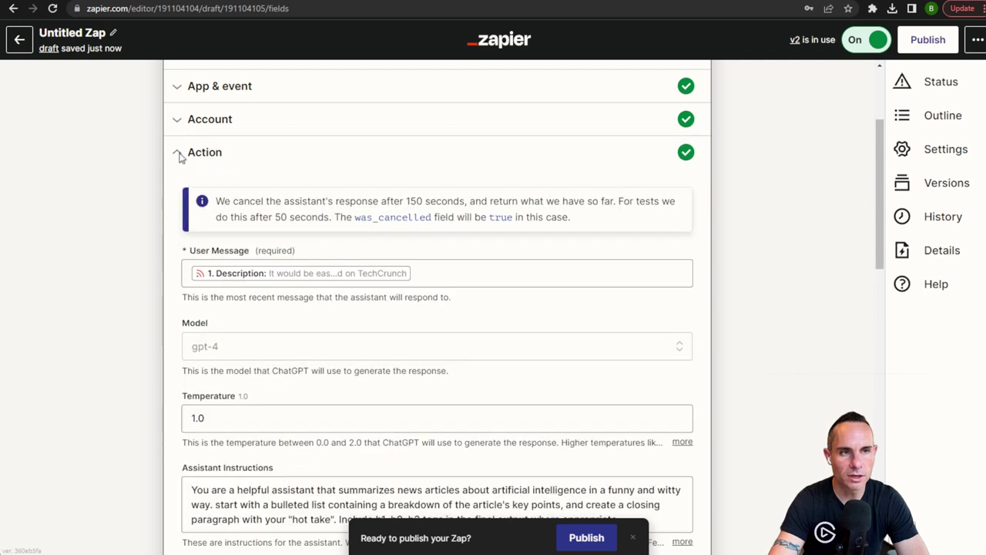
scroll(385, 370, down, 4)
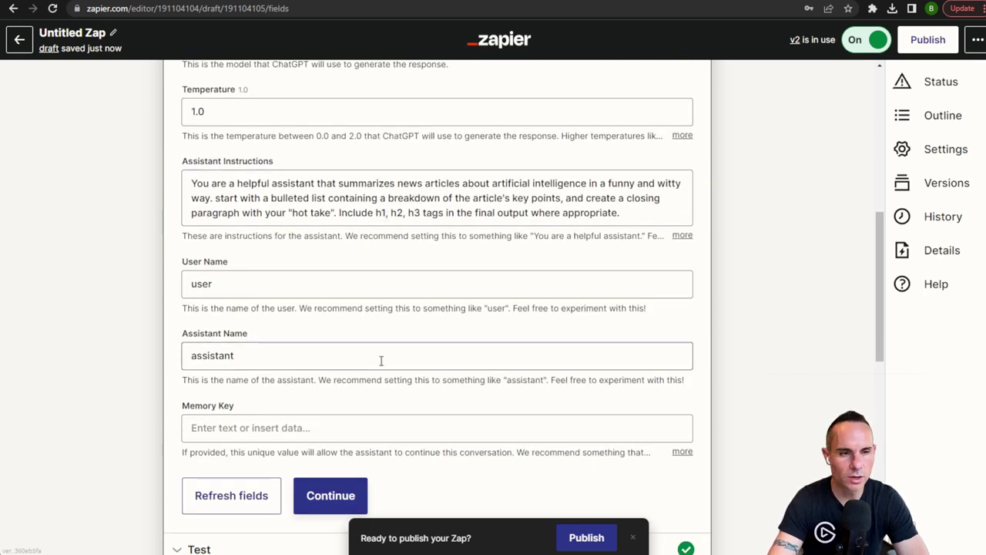
scroll(381, 359, down, 3)
click(247, 308)
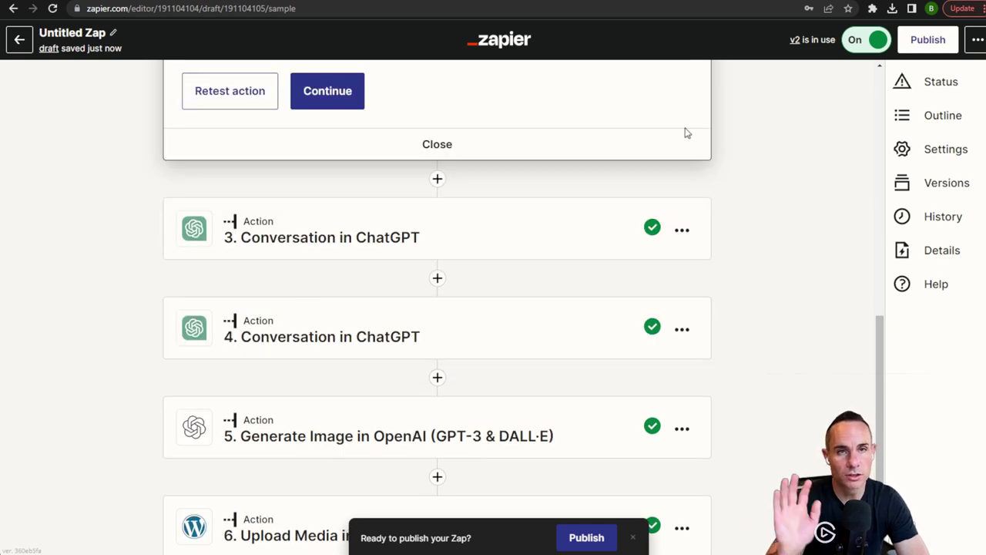
Step: Continue from the tested ChatGPT action to the setup of step 3, the next Conversation in ChatGPT action
click(324, 92)
scroll(318, 93, up, 3)
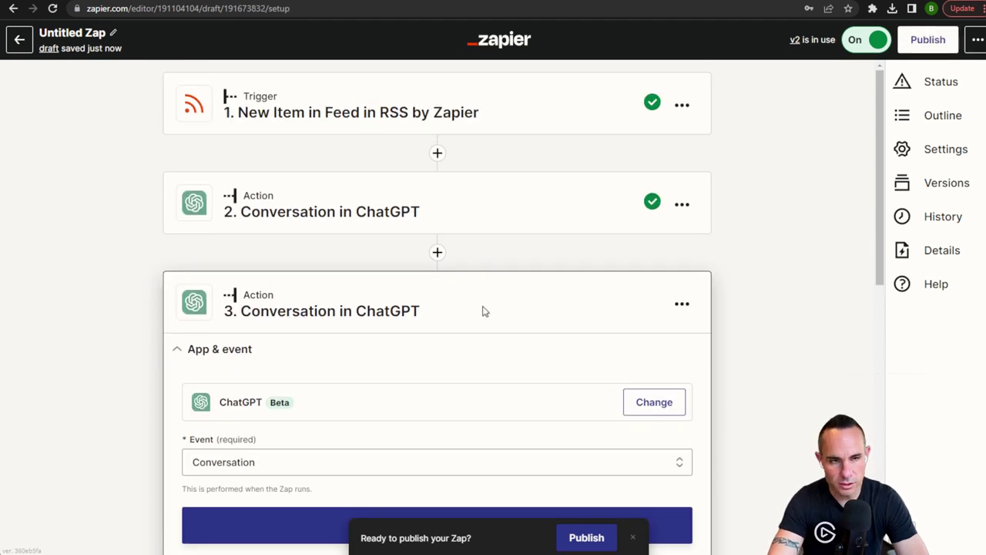
scroll(483, 310, down, 3)
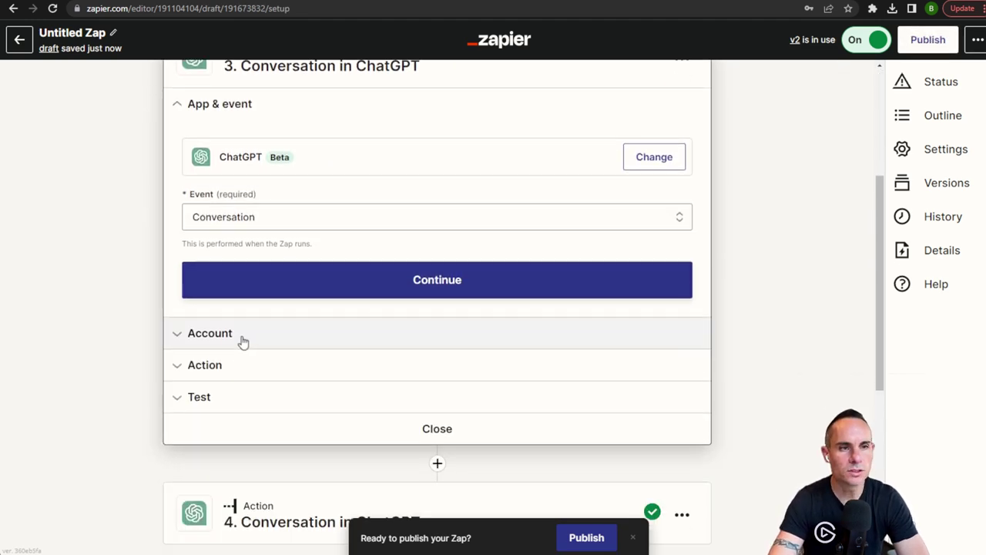
Step: Review step 3's account, User Message, model, temperature and Assistant Instructions for describing an image from the article title
click(242, 341)
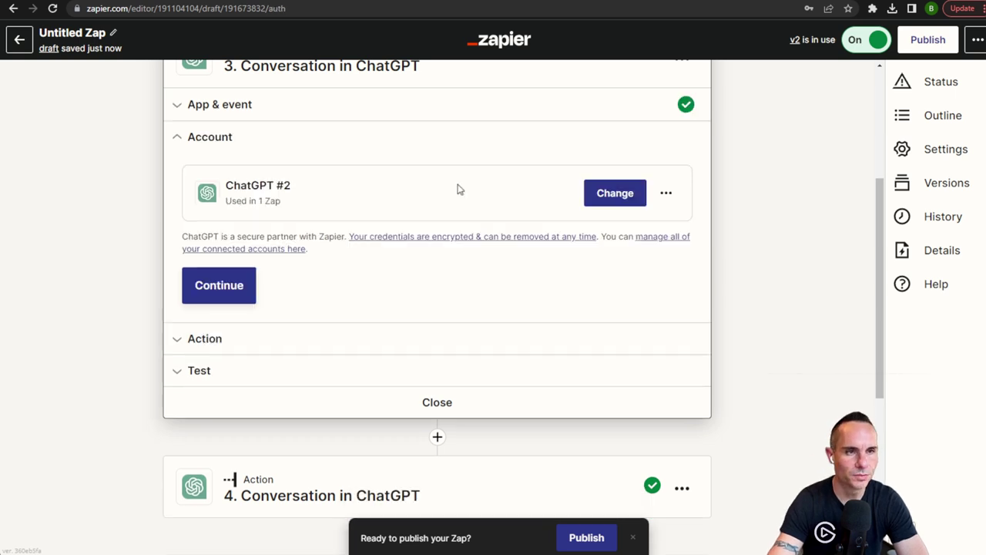
click(211, 341)
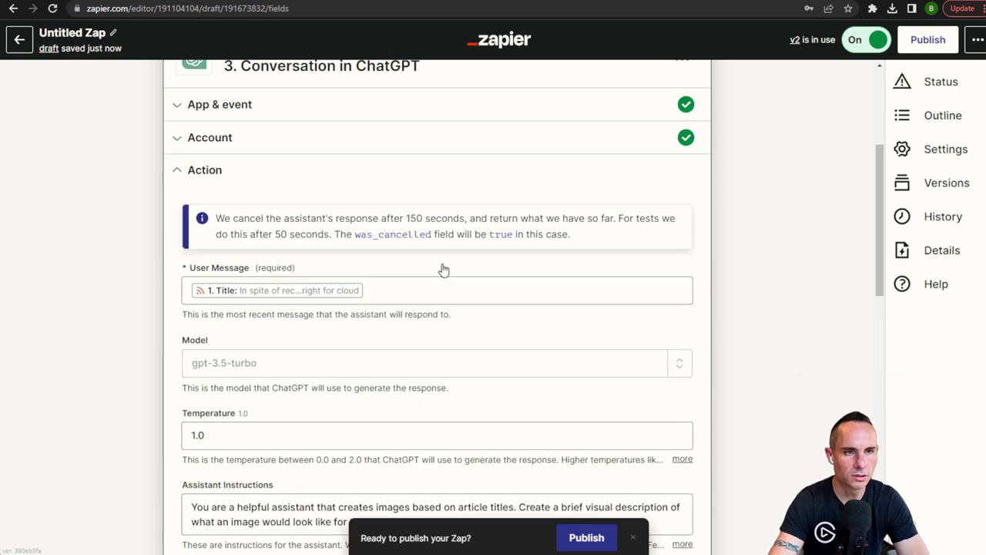
scroll(444, 264, down, 2)
scroll(443, 255, up, 3)
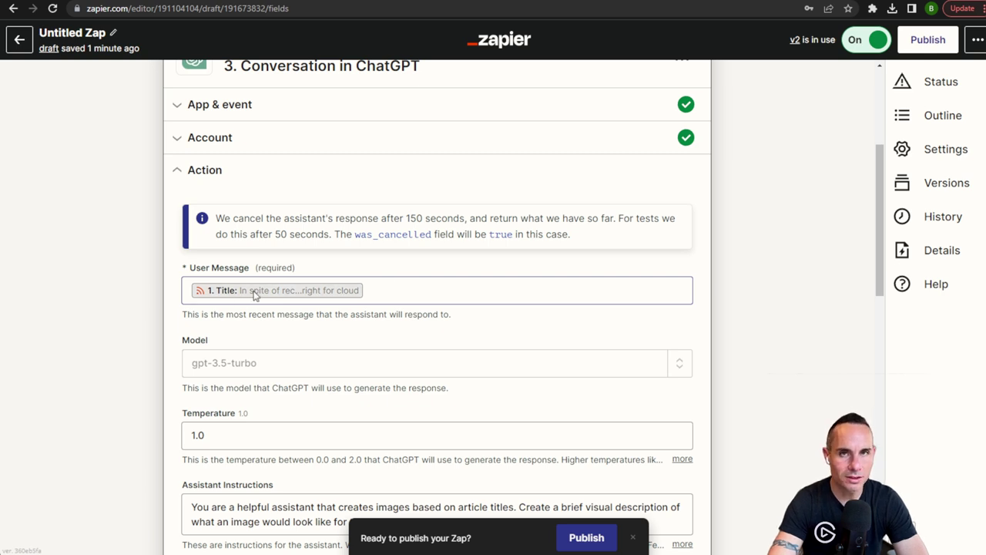
scroll(453, 281, down, 2)
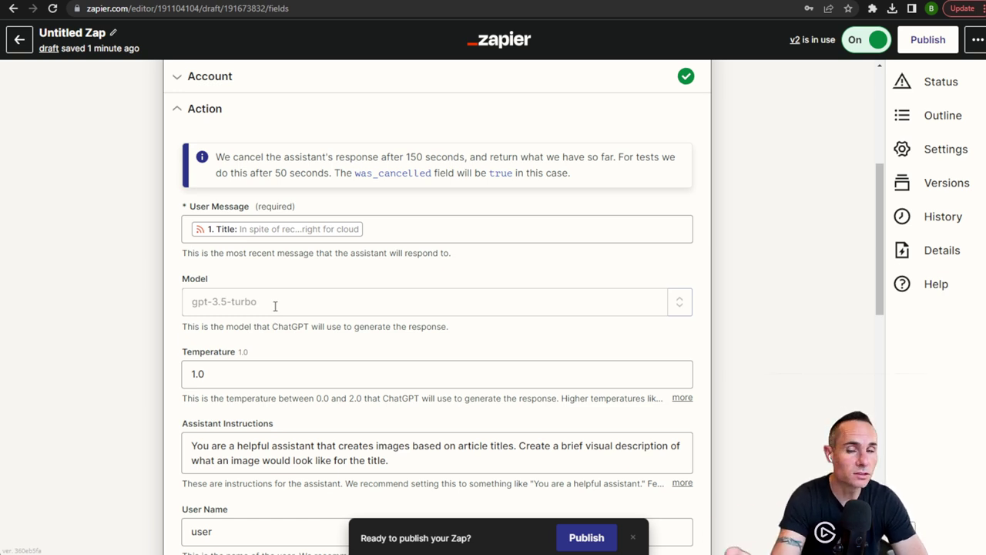
scroll(340, 351, down, 2)
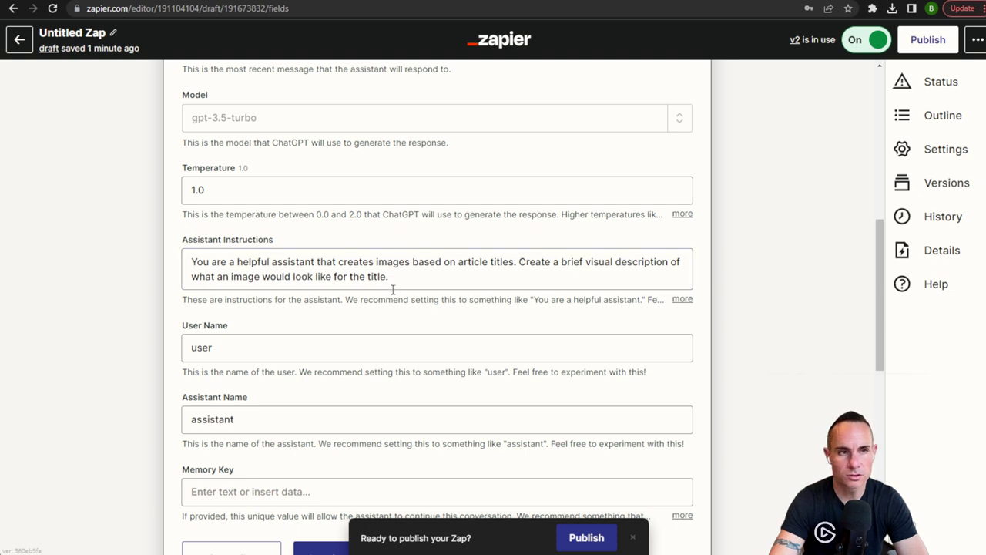
click(232, 276)
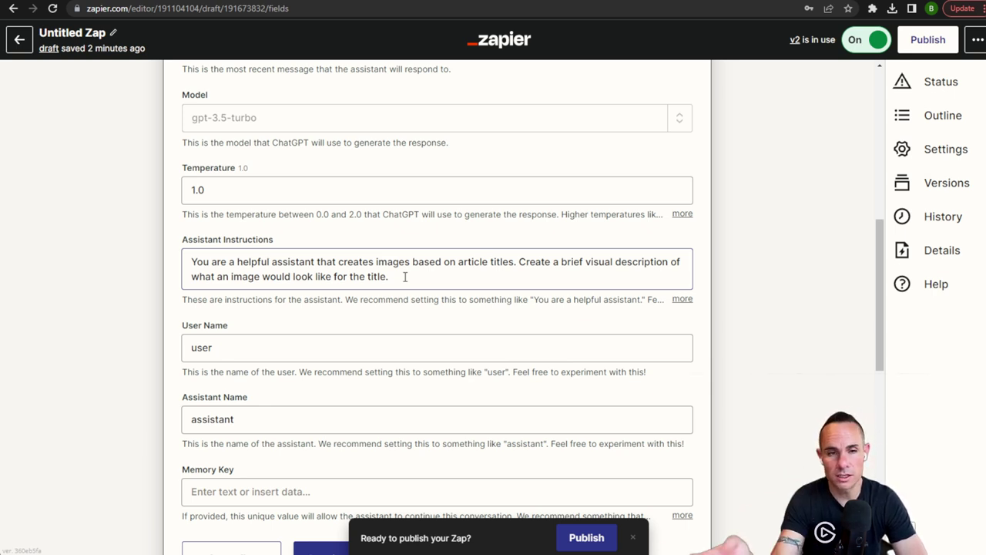
Step: Retest the step 3 ChatGPT action and continue to the setup of step 4
scroll(388, 262, down, 6)
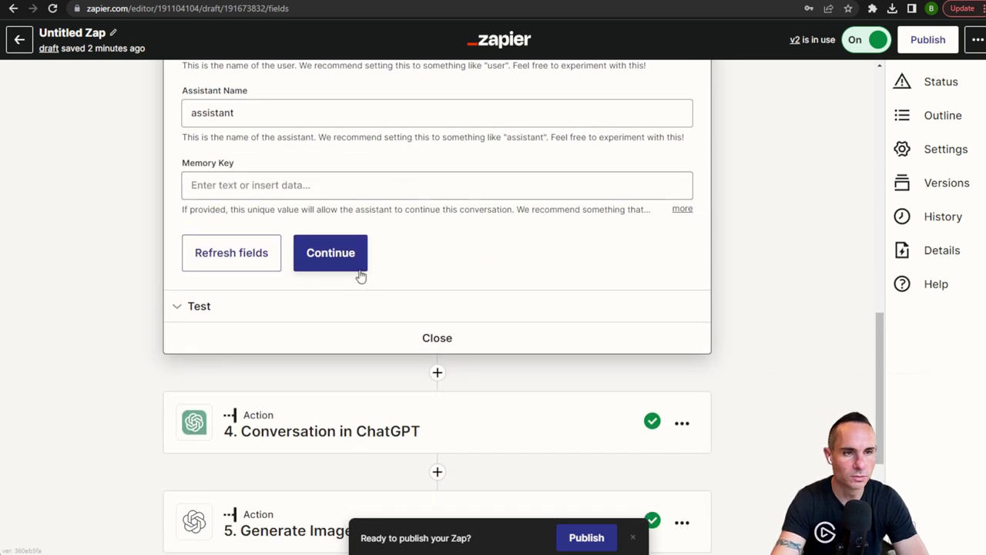
click(242, 115)
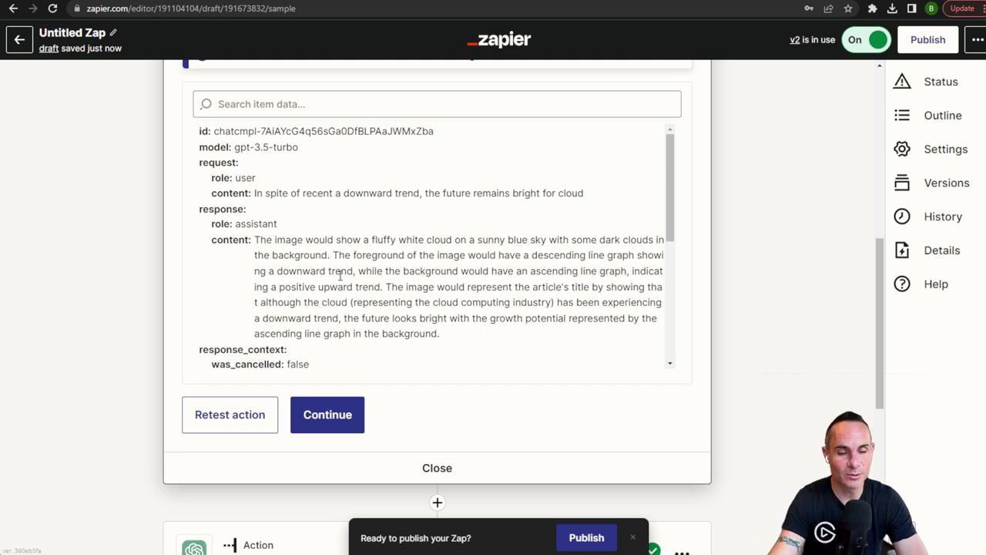
click(341, 424)
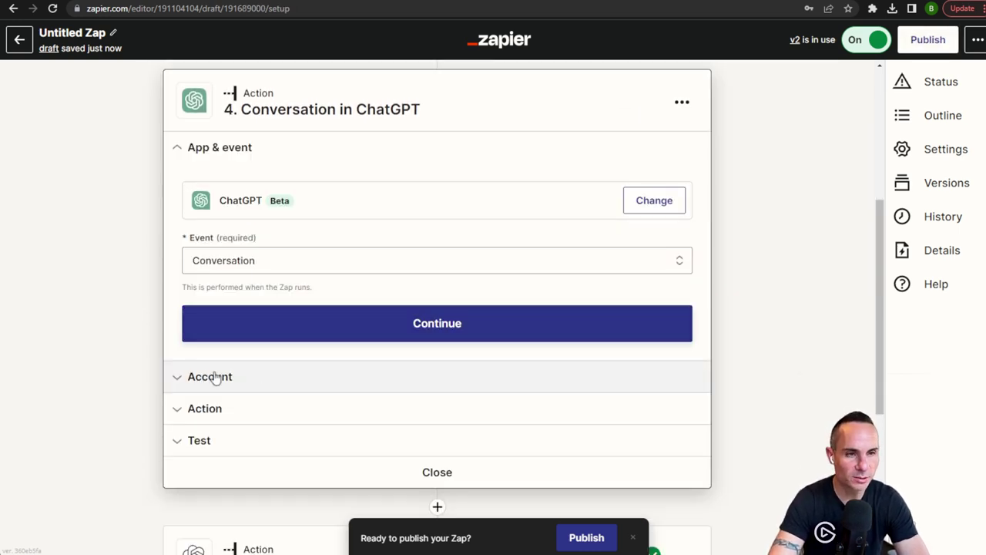
Step: Go to step 4's action fields and browse all data from the step 2 conversation available for the User Message
click(214, 378)
click(208, 379)
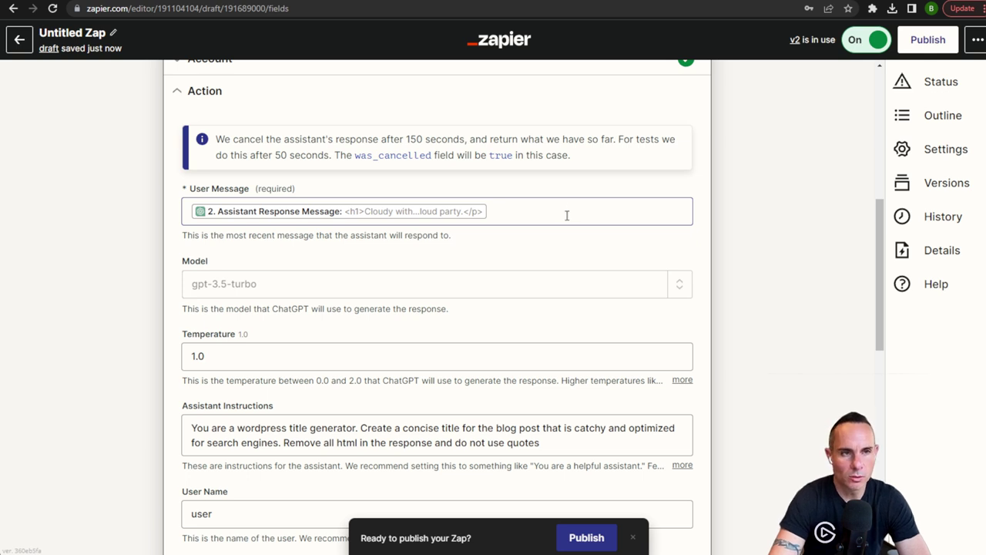
click(567, 216)
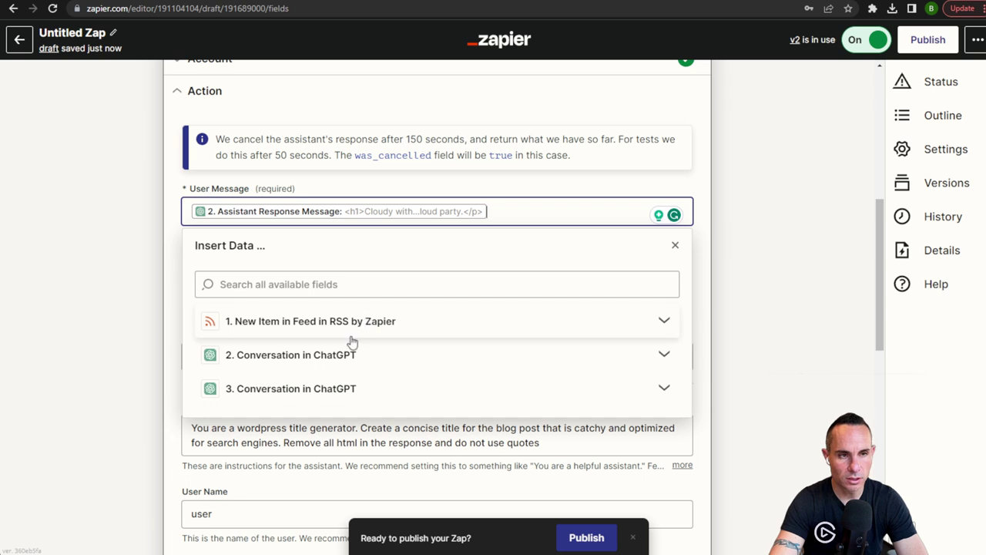
click(661, 360)
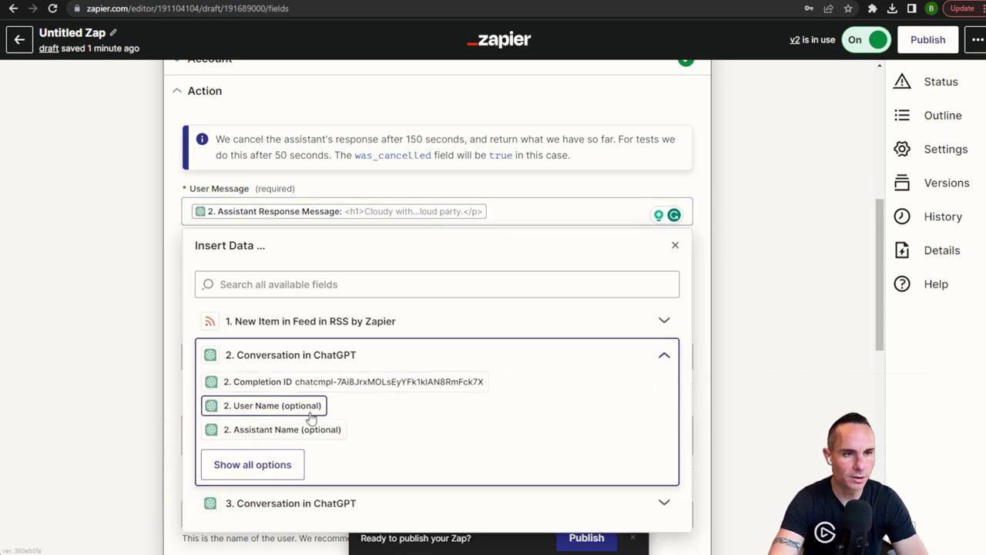
click(272, 472)
scroll(416, 399, down, 3)
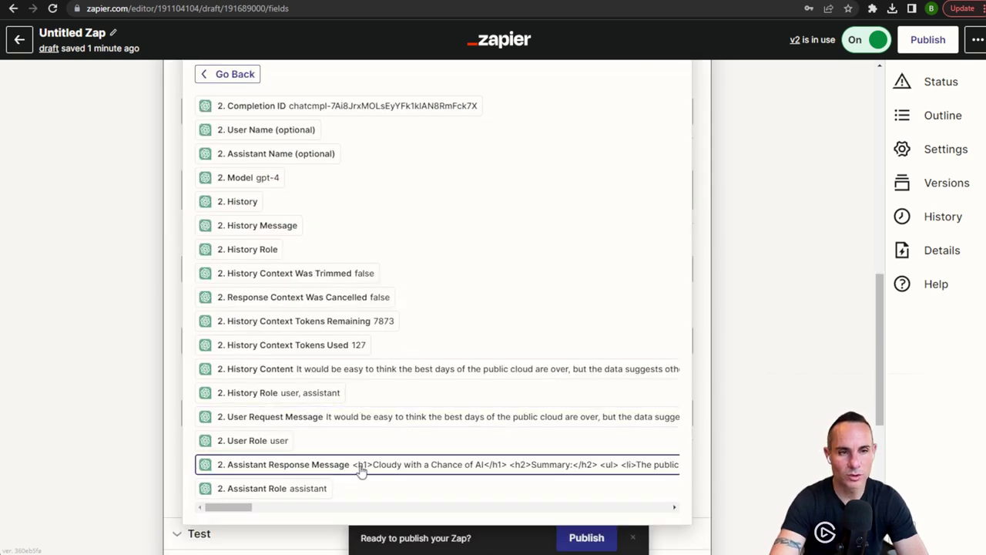
Step: Try inserting step 2's Assistant Response Message into the User Message again, remove the duplicate and close the data list
mouse_move(240, 508)
mouse_down()
mouse_move(315, 522)
mouse_move(243, 515)
mouse_up()
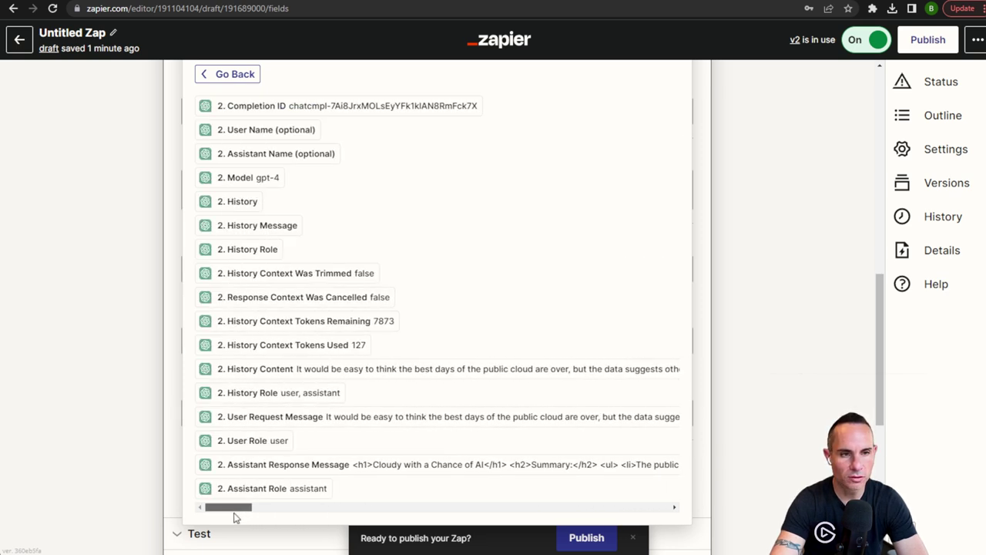
click(324, 466)
click(410, 311)
key(BackSpace)
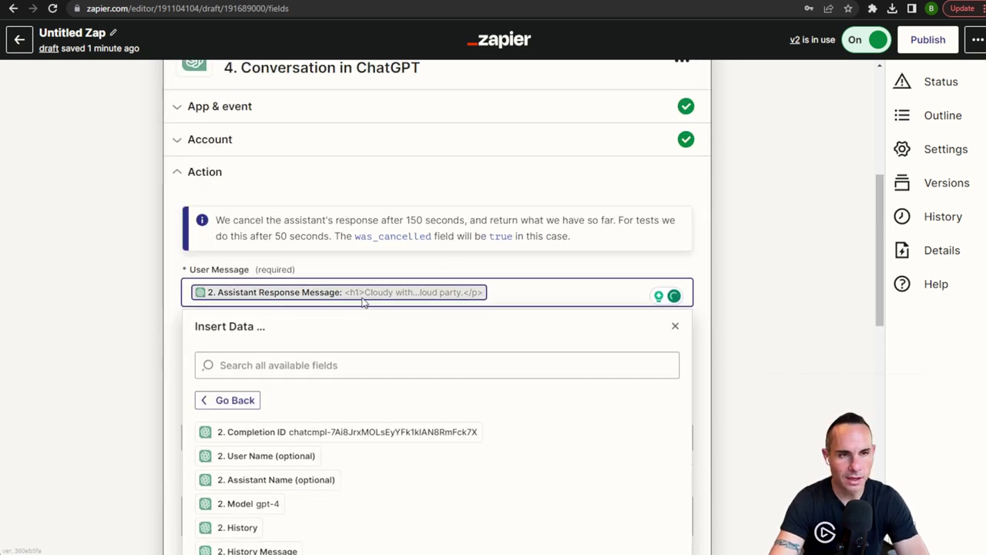
click(675, 326)
Step: Review step 4's model, temperature and Assistant Instructions for generating a concise, search-optimized WordPress title without HTML or quotes
scroll(524, 345, down, 3)
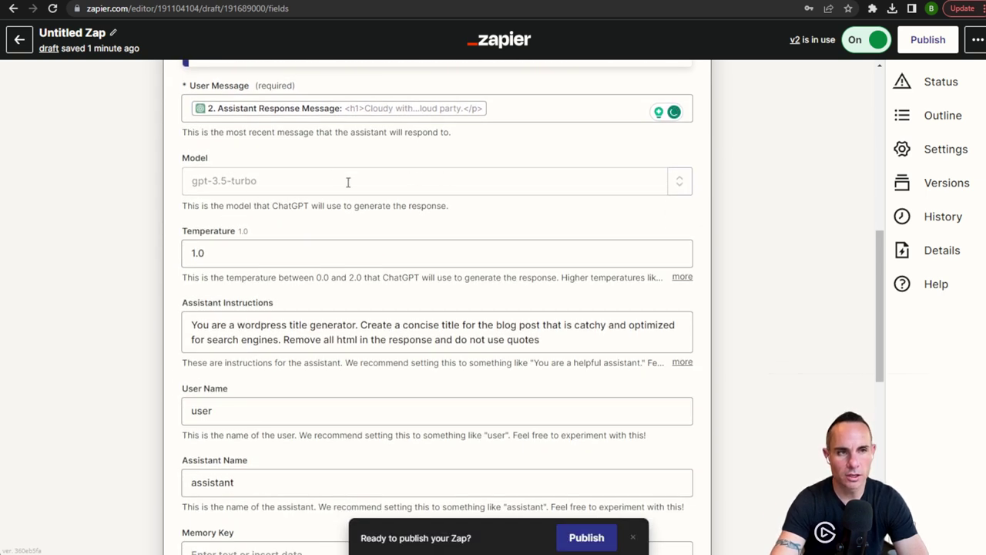
scroll(342, 324, down, 1)
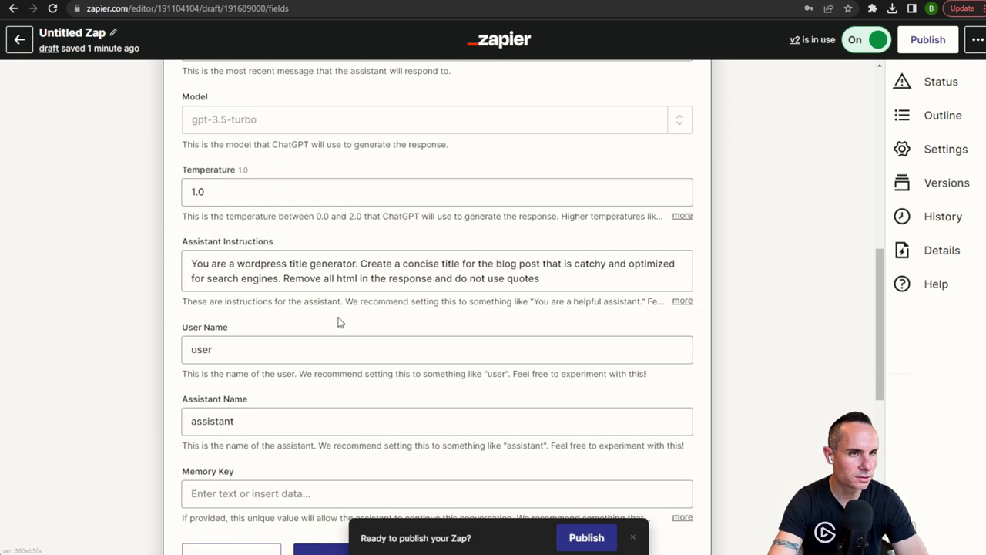
drag(191, 265, 353, 265)
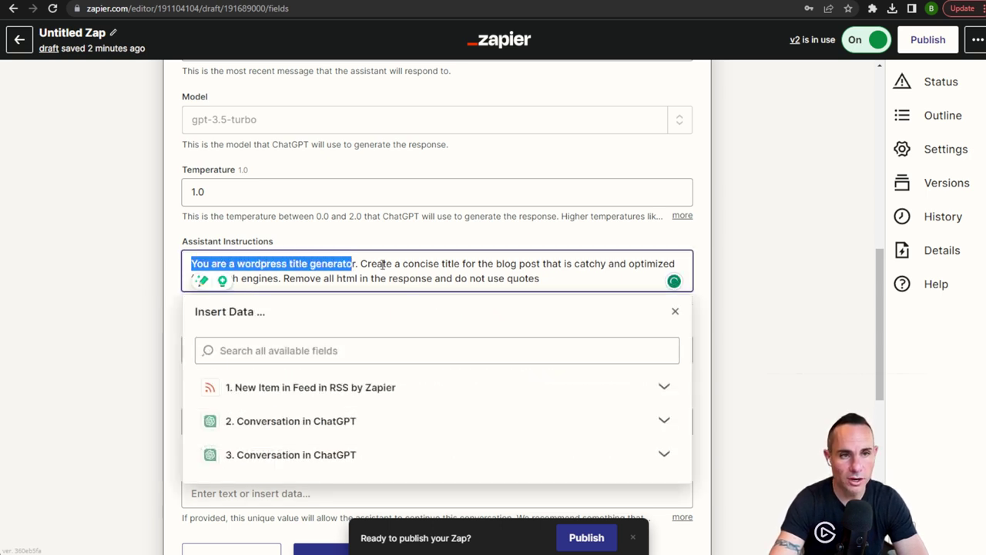
click(629, 283)
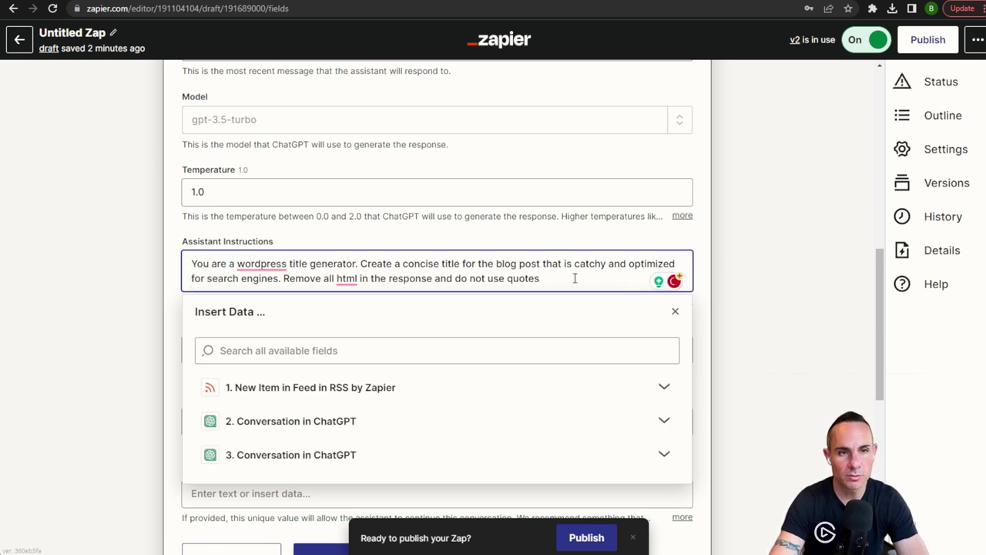
click(635, 239)
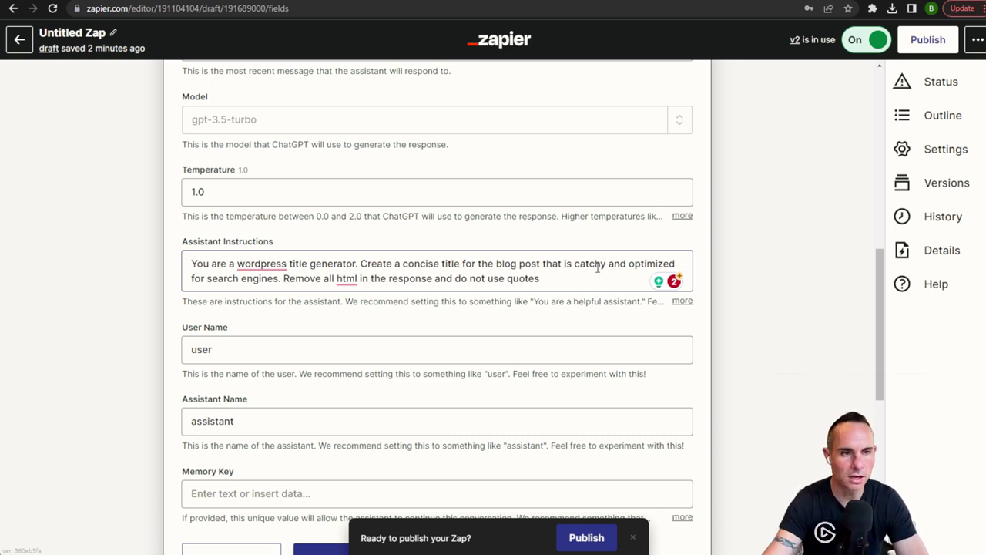
Step: Retest the step 4 ChatGPT title action and continue to the setup of step 5
scroll(336, 333, down, 3)
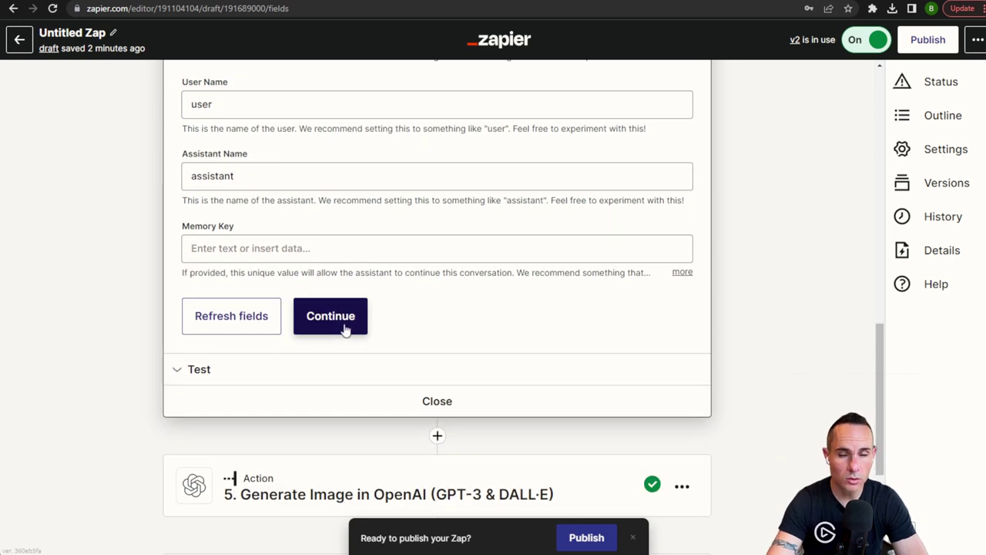
click(333, 322)
click(243, 172)
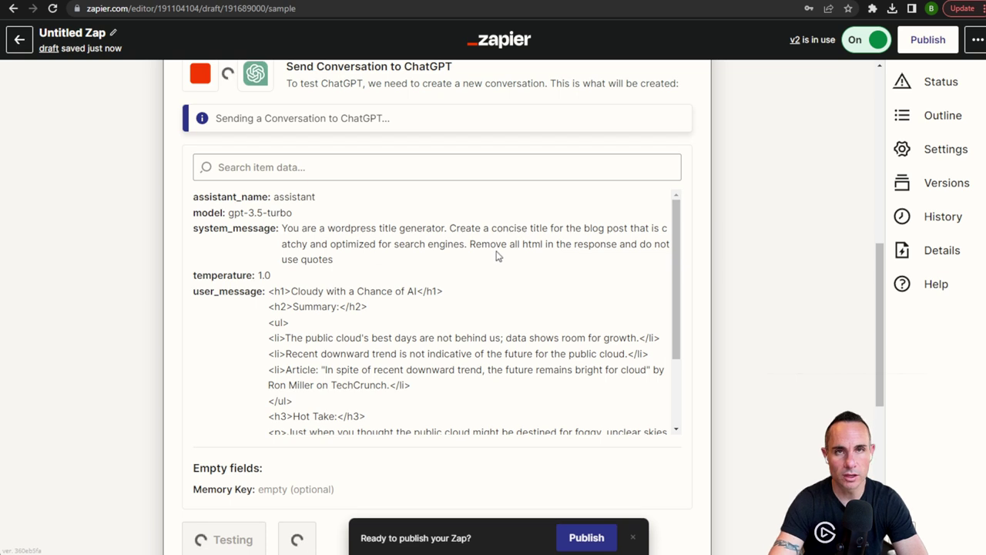
scroll(580, 302, down, 3)
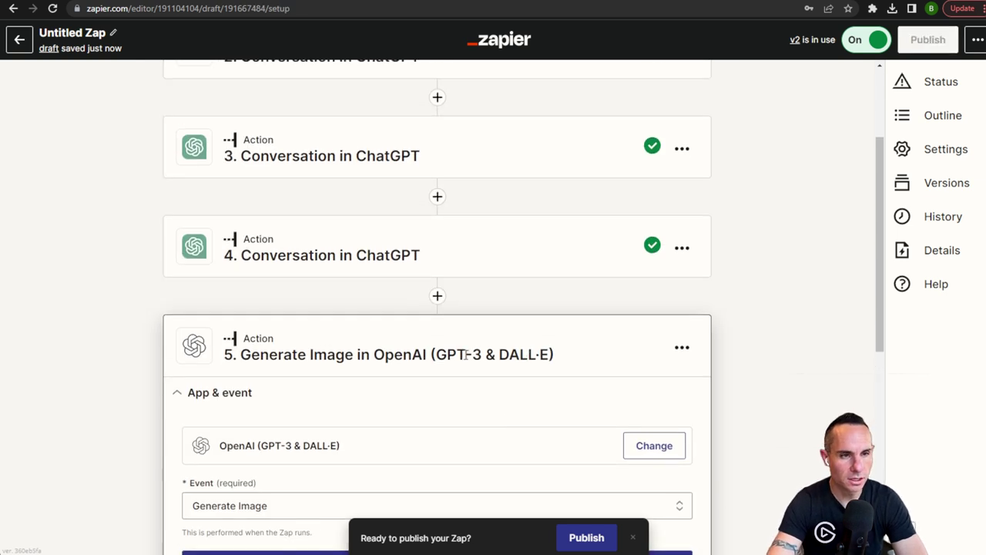
Step: Keep the Generate Image event and the connected OpenAI account for step 5, and continue to its action fields
scroll(464, 353, down, 3)
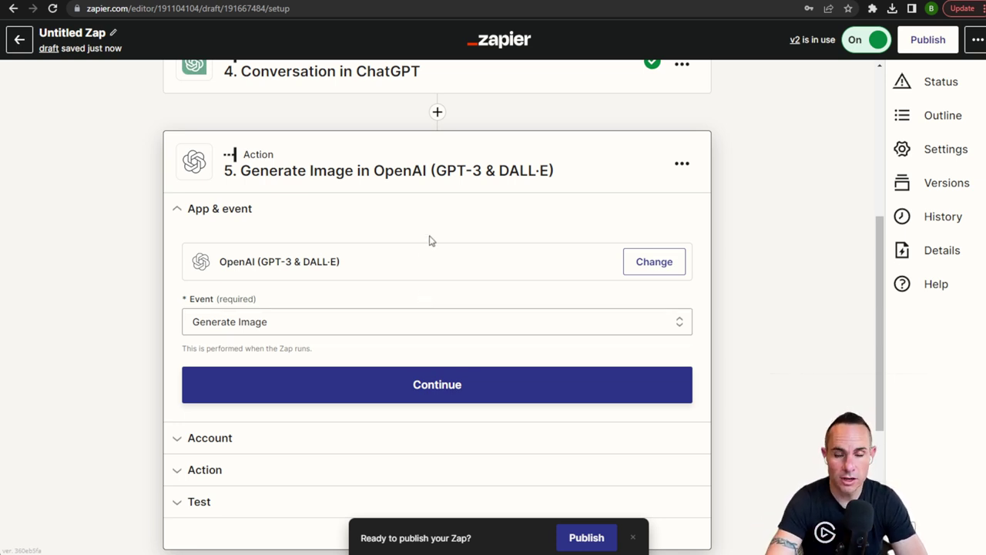
click(390, 399)
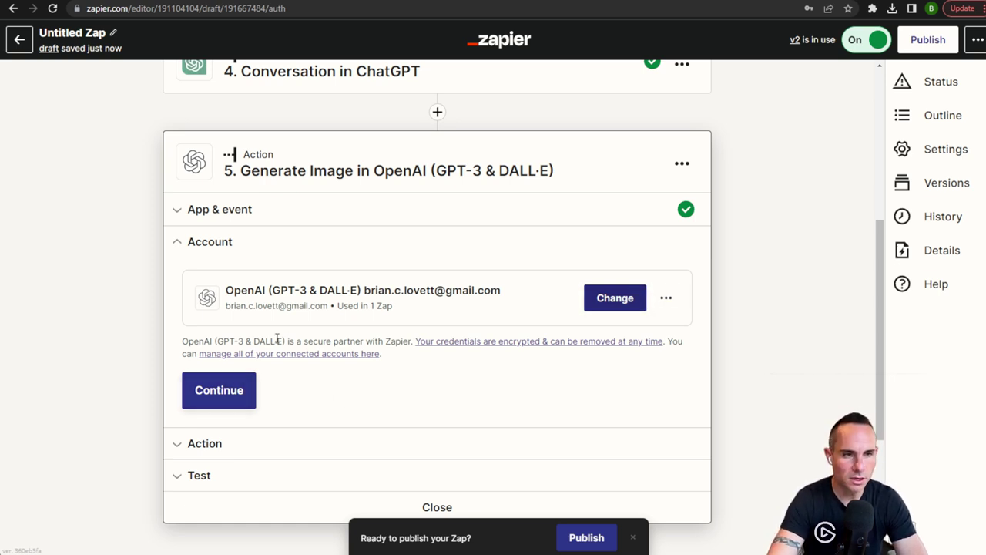
click(239, 393)
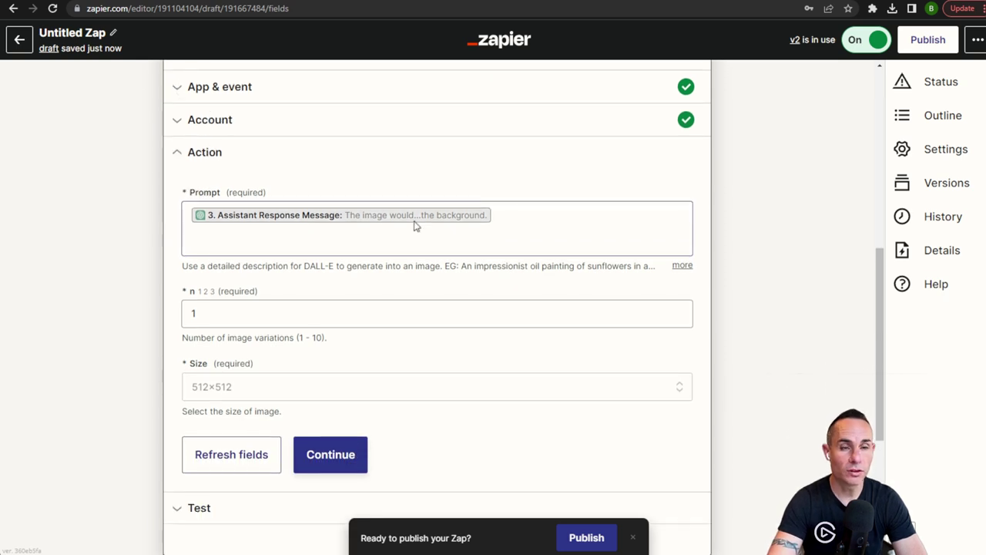
Step: Check the Prompt's available data from step 3, including the Assistant Response Message, and leave the list without inserting anything
click(536, 217)
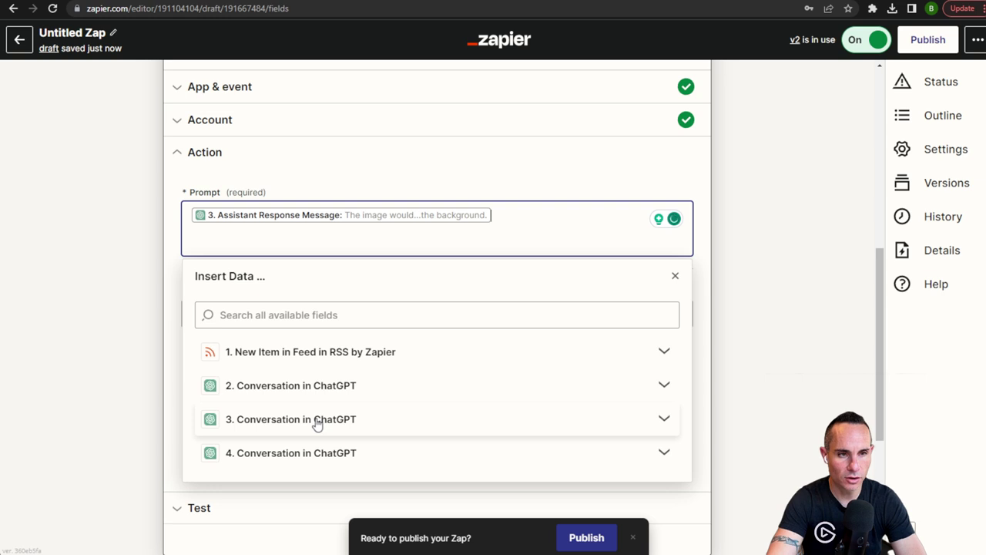
click(383, 421)
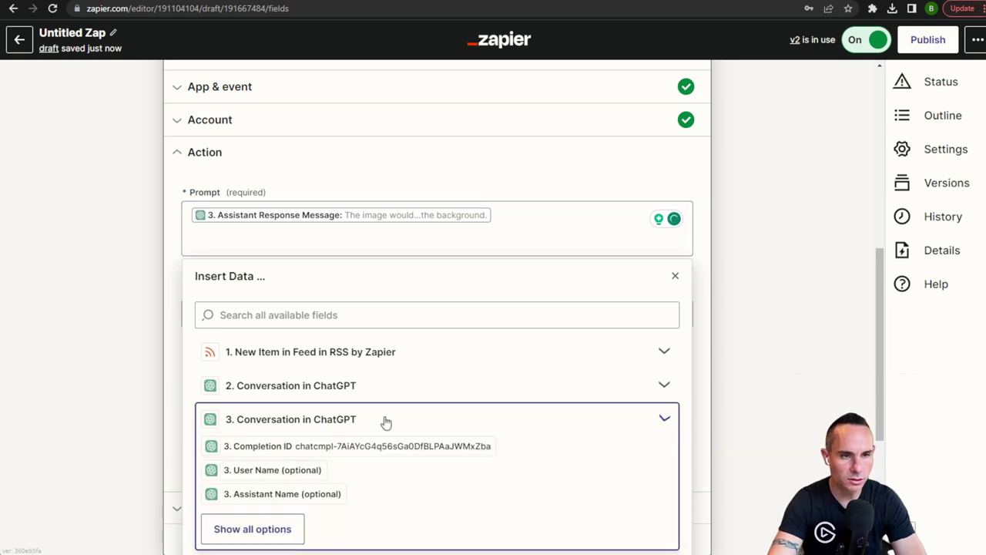
click(254, 528)
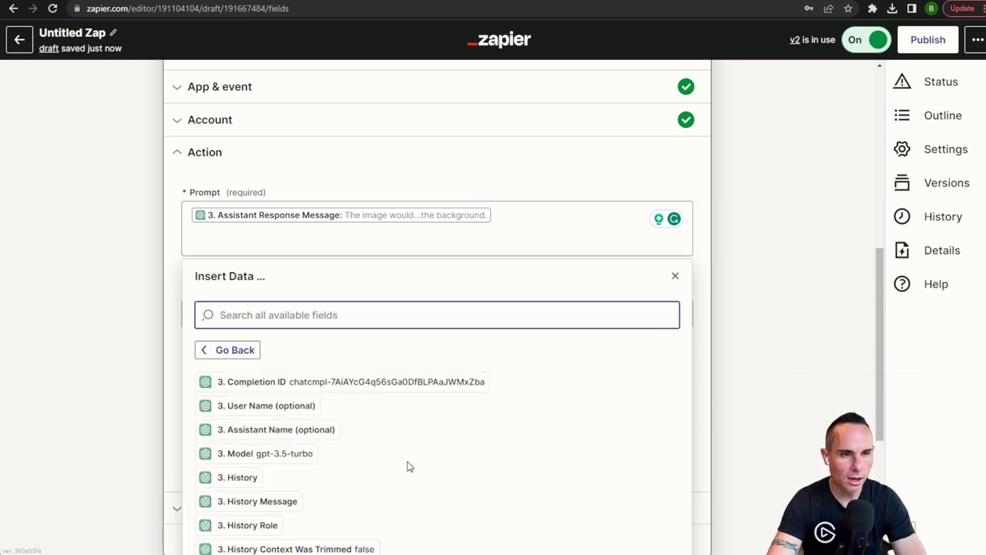
scroll(409, 470, down, 3)
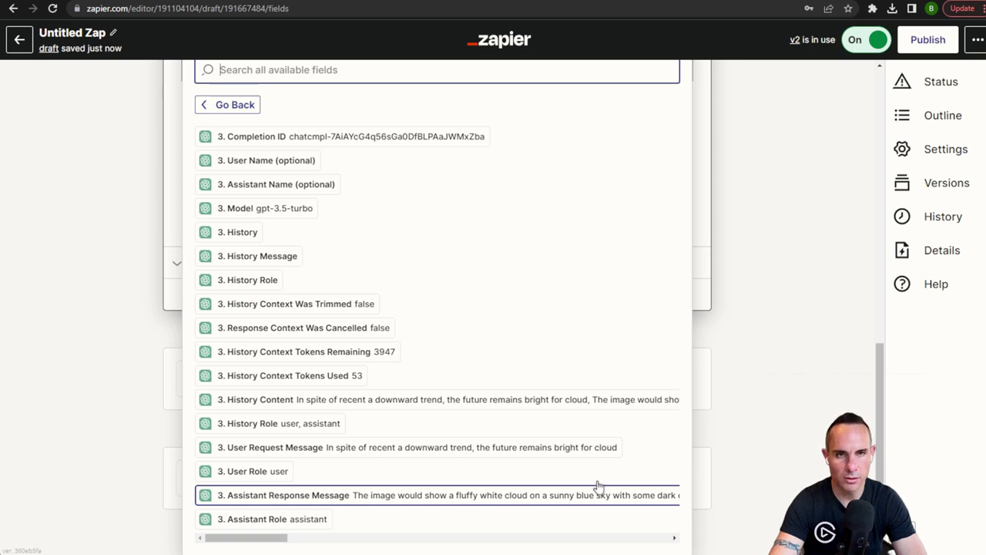
click(709, 199)
scroll(689, 244, up, 5)
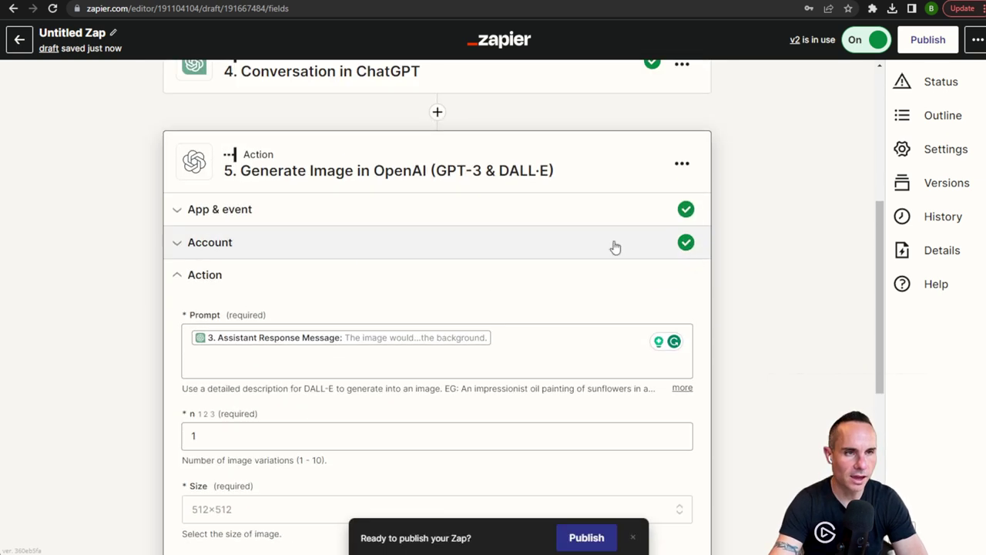
Step: Keep one image variation and the 512×512 size, and continue the Generate Image action to its test stage
scroll(322, 265, down, 2)
click(212, 252)
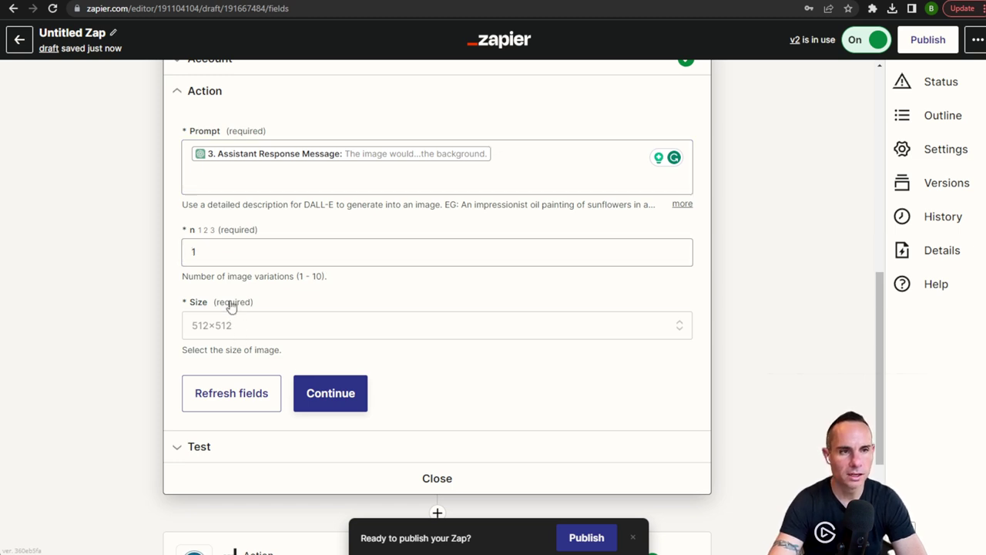
click(621, 326)
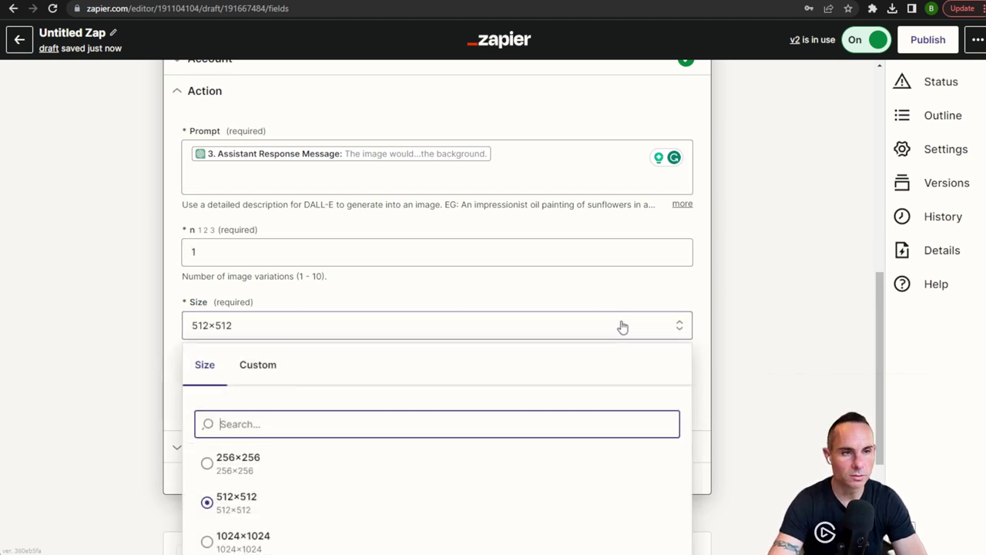
scroll(472, 374, down, 3)
click(242, 330)
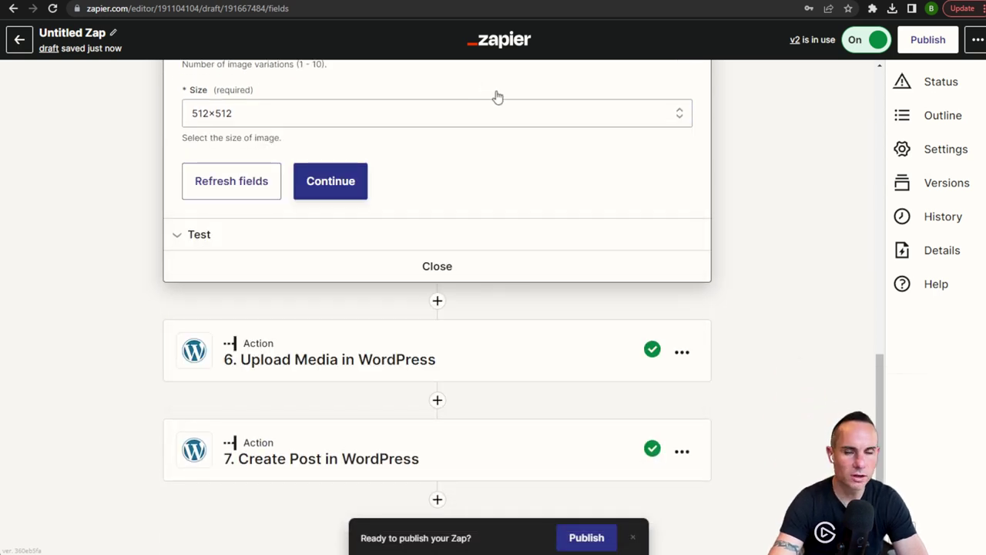
click(355, 199)
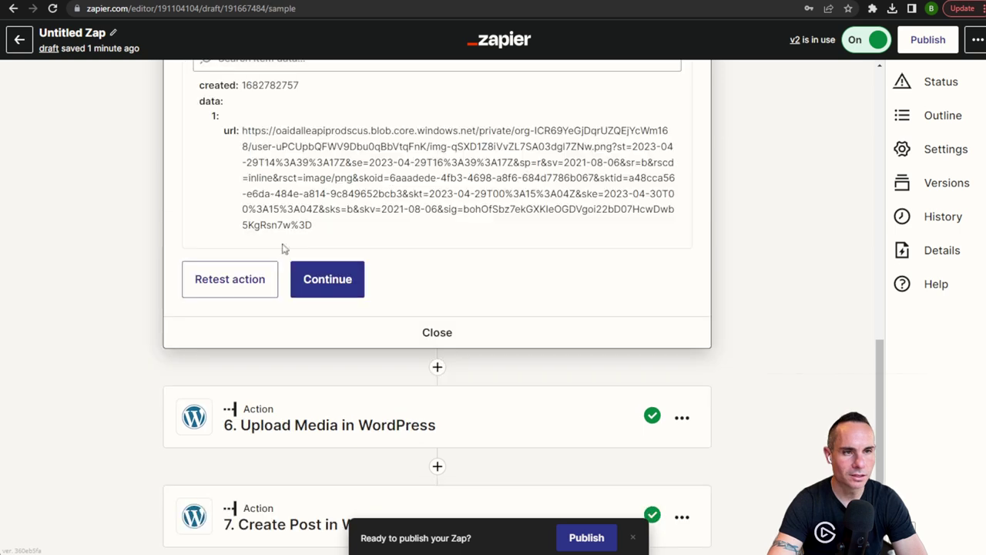
Step: Retest the step 5 Generate Image action and open the returned image URL in a new browser tab to view it
click(228, 283)
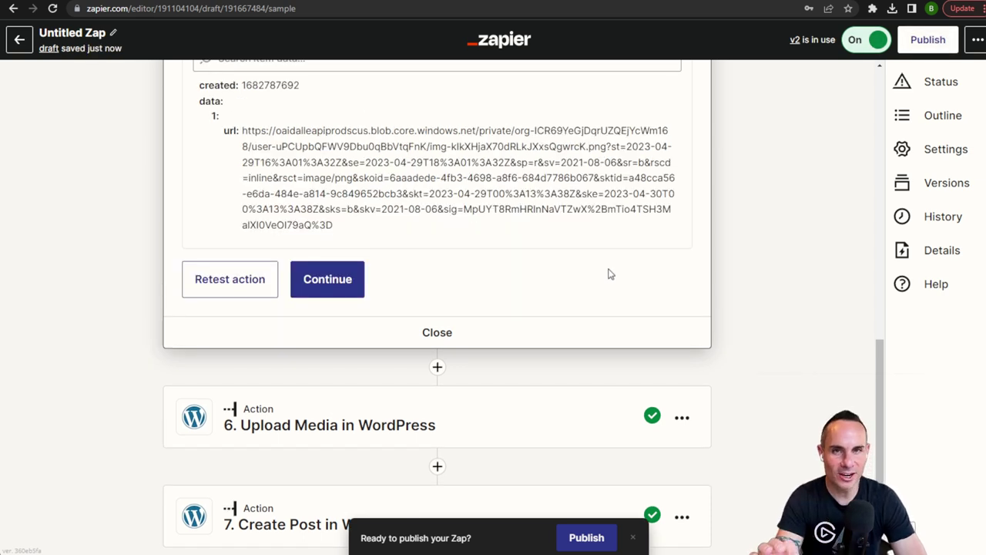
drag(242, 131, 276, 146)
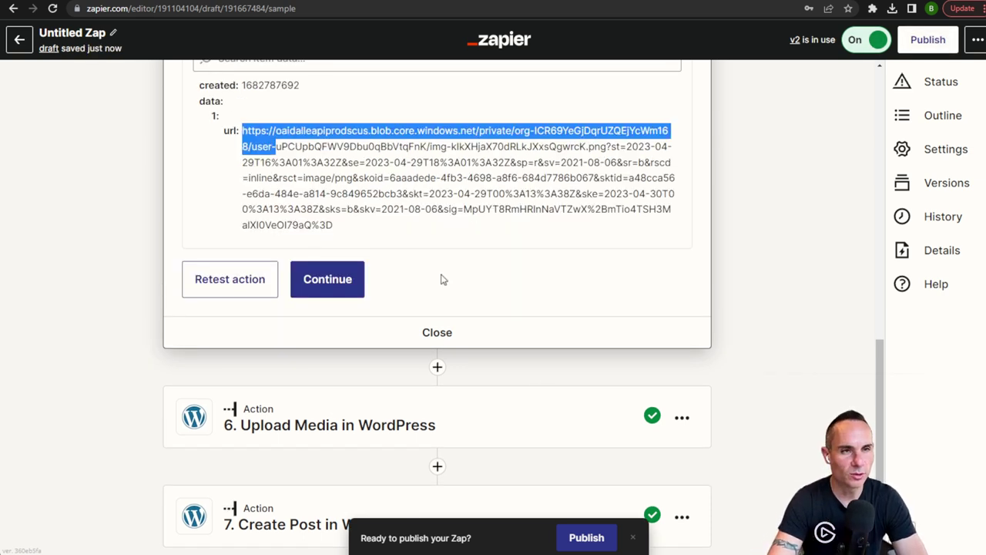
click(522, 270)
scroll(305, 299, up, 2)
drag(242, 253, 349, 350)
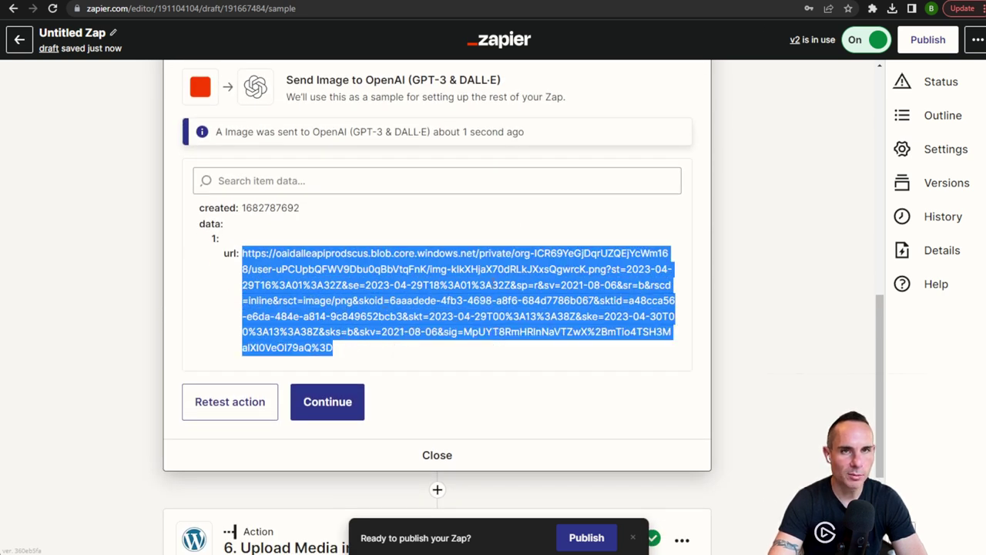
key(ctrl+c)
key(ctrl+t)
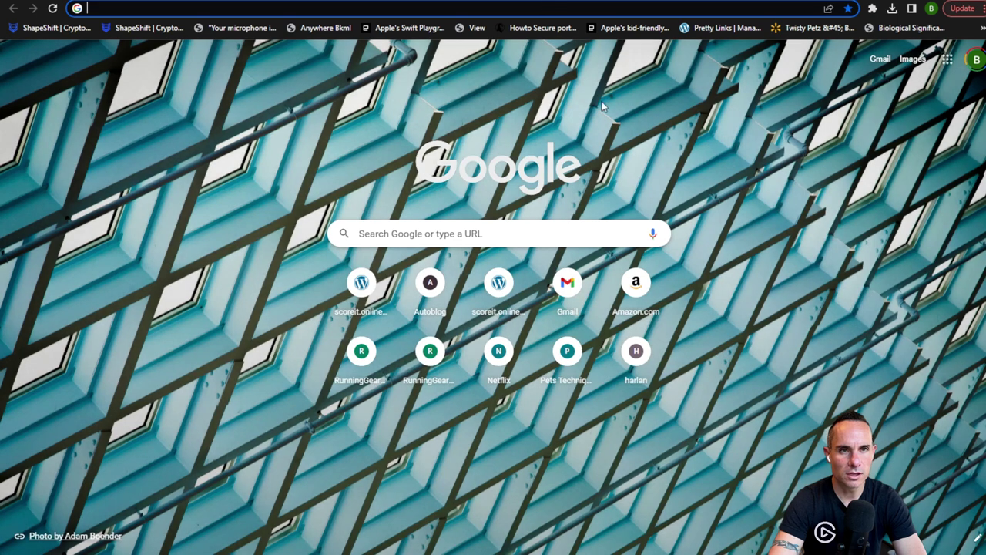
key(ctrl+v)
key(Return)
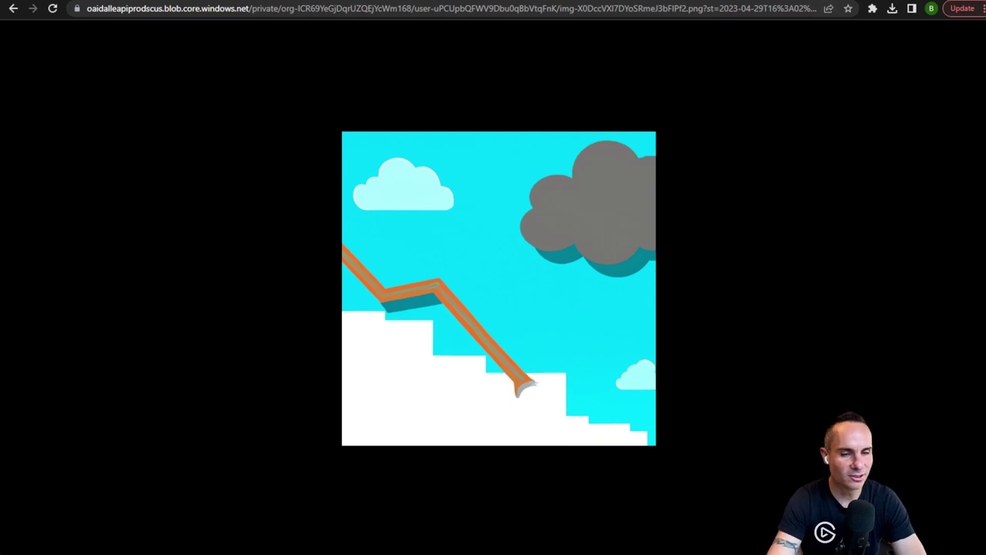
key(ctrl+w)
Step: Continue to step 6, keep the Upload Media event and the connected WordPress account, and proceed to its action fields
click(338, 403)
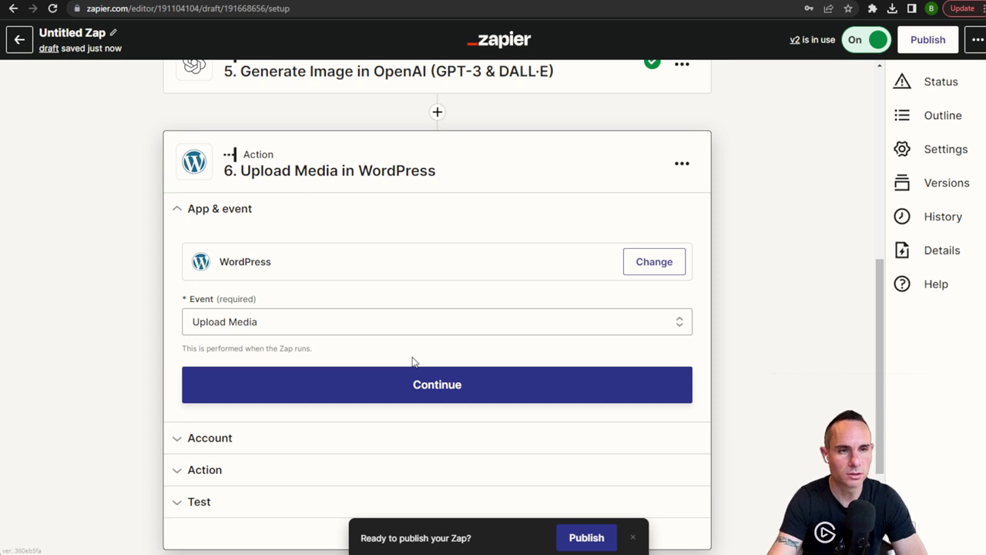
scroll(413, 363, down, 1)
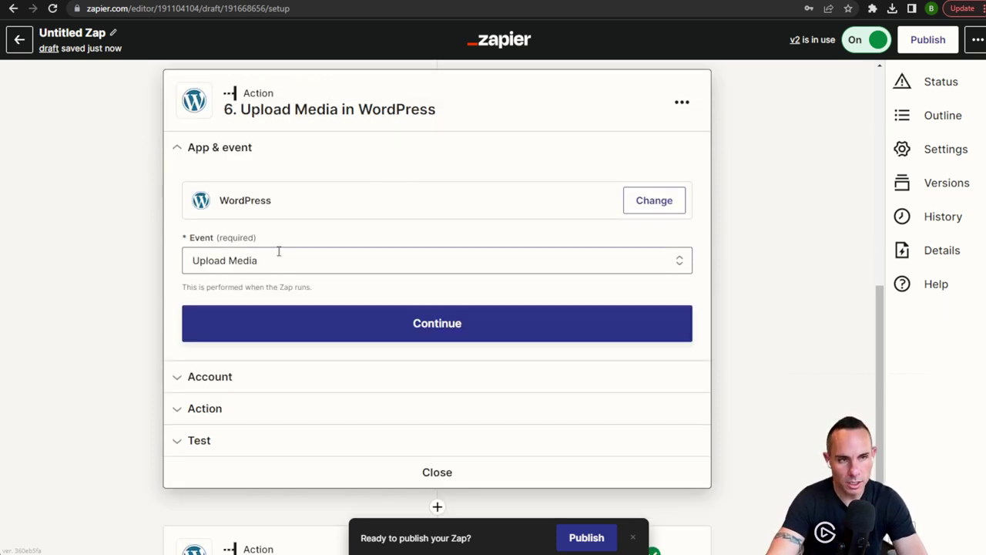
click(678, 260)
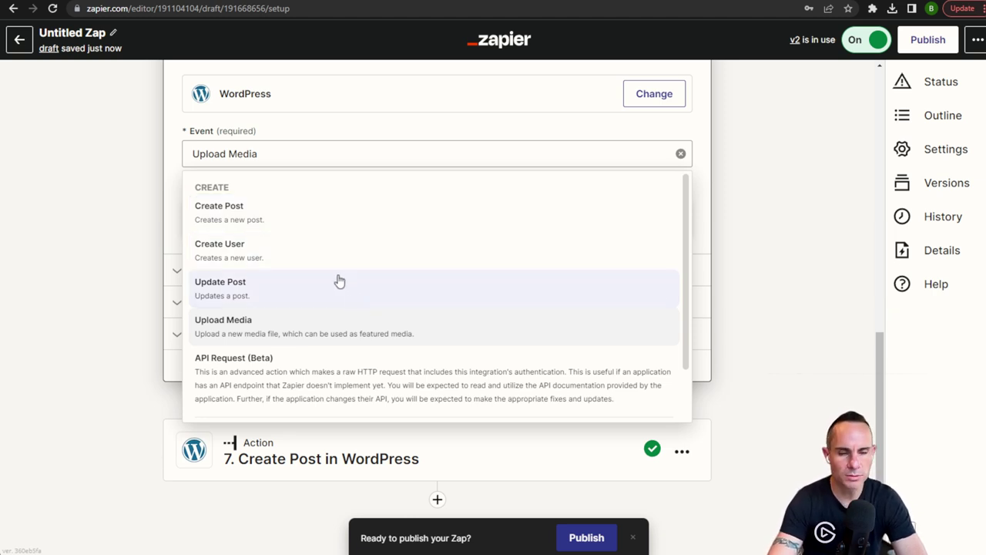
click(236, 322)
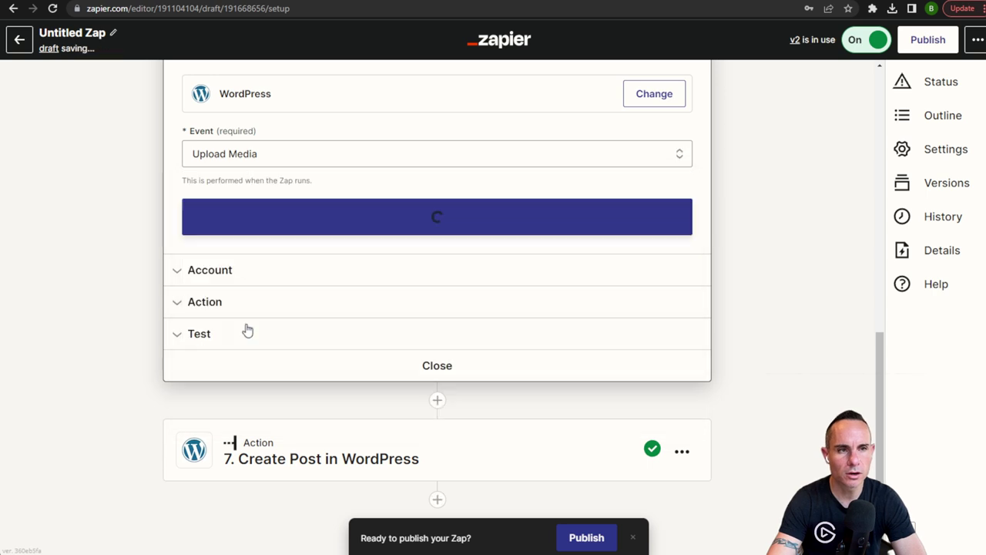
click(254, 268)
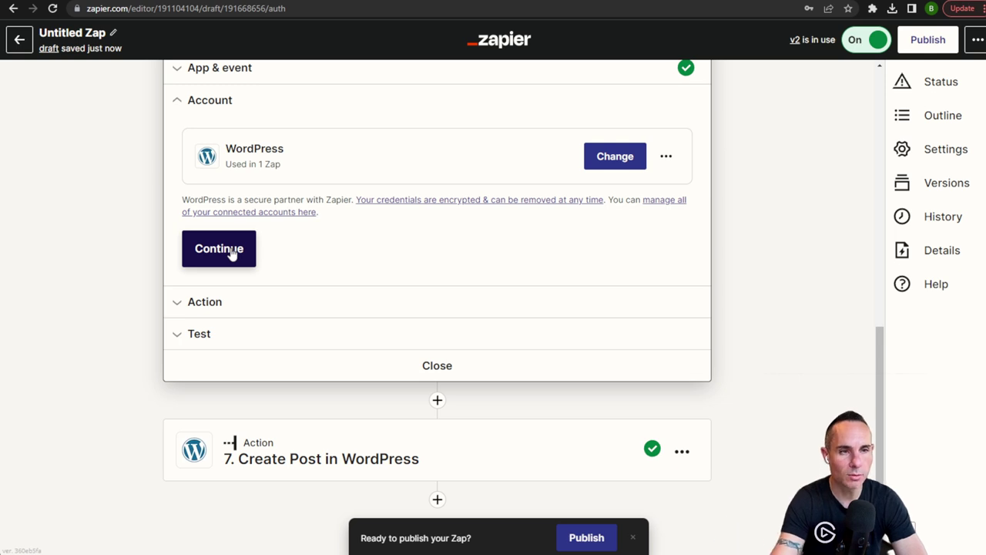
click(232, 254)
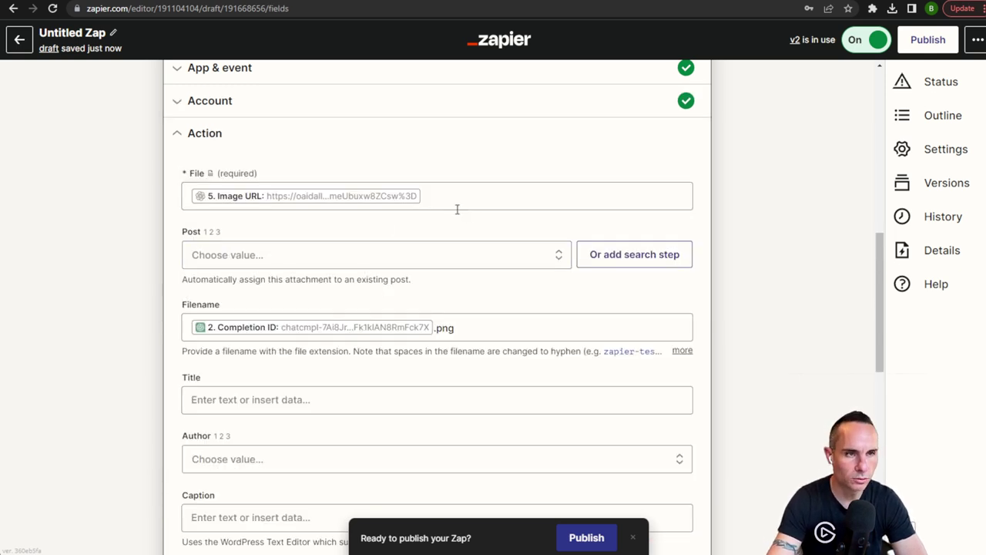
Step: Check the File field's available data from step 5, including the Image URL, and leave the list without inserting anything
click(492, 195)
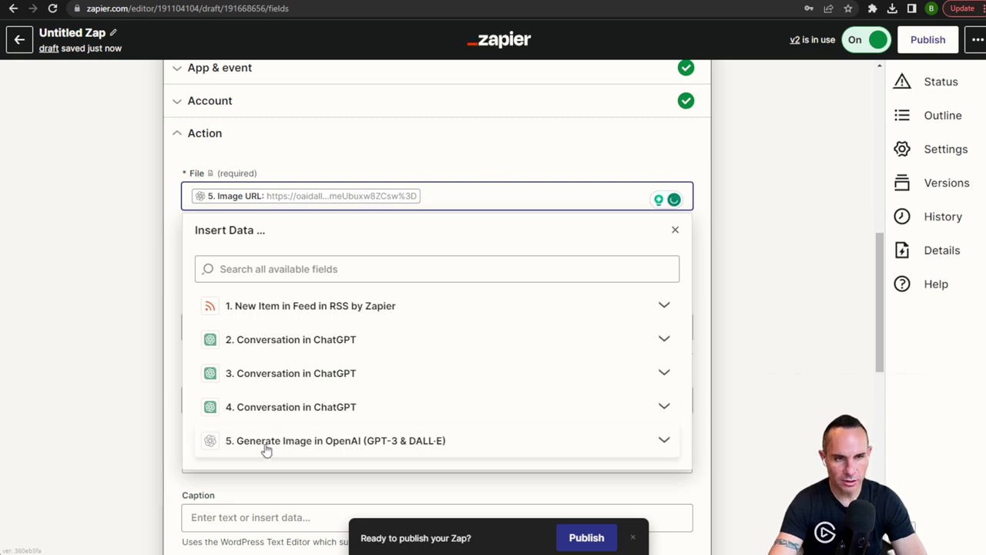
click(325, 446)
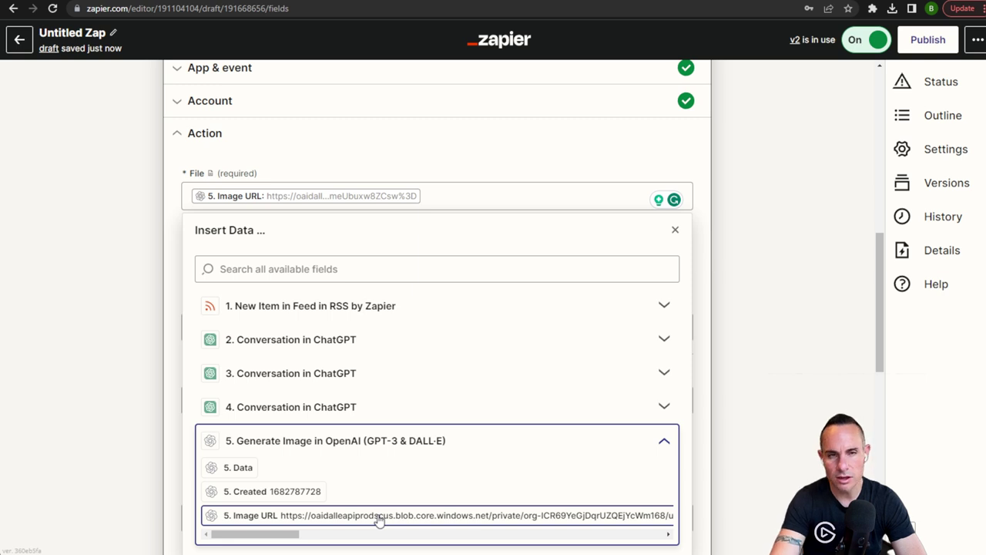
click(540, 136)
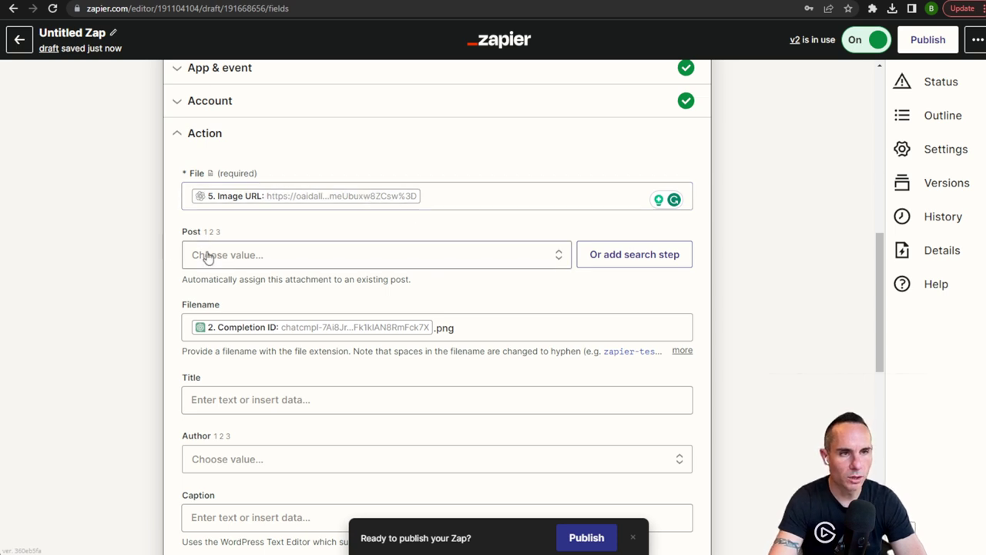
Step: Build a second file name in the Filename field from step 2's Completion ID followed by .png
scroll(523, 292, down, 2)
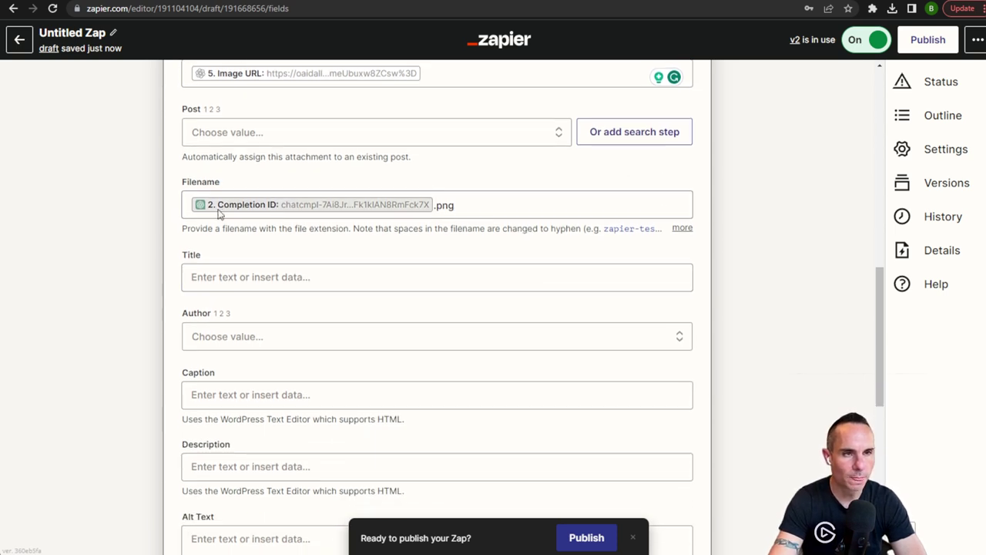
click(501, 205)
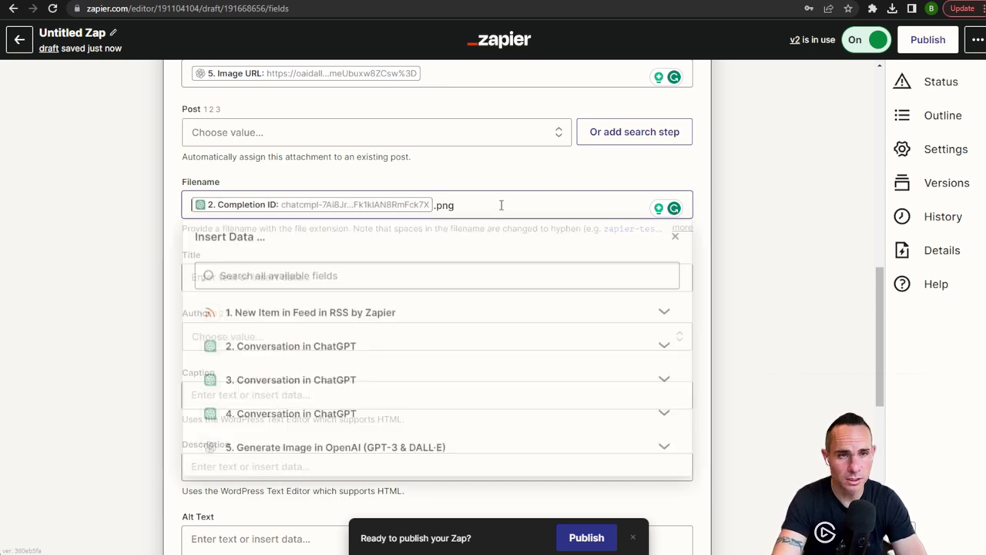
click(286, 355)
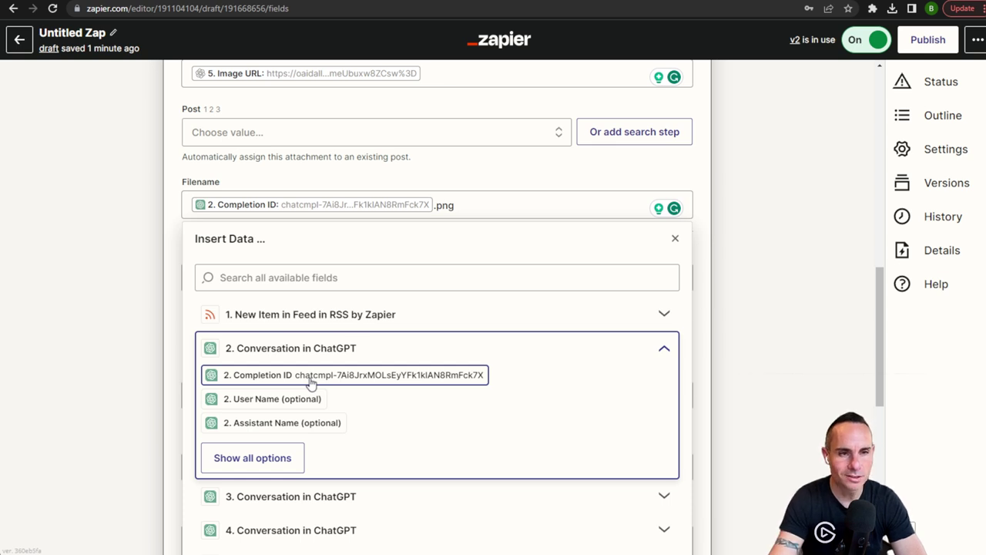
click(311, 378)
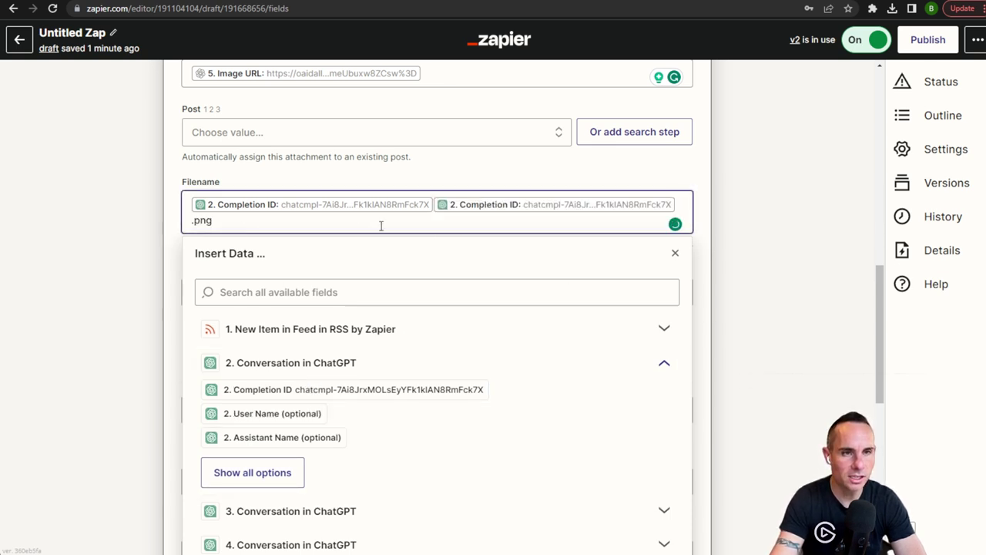
text(p)
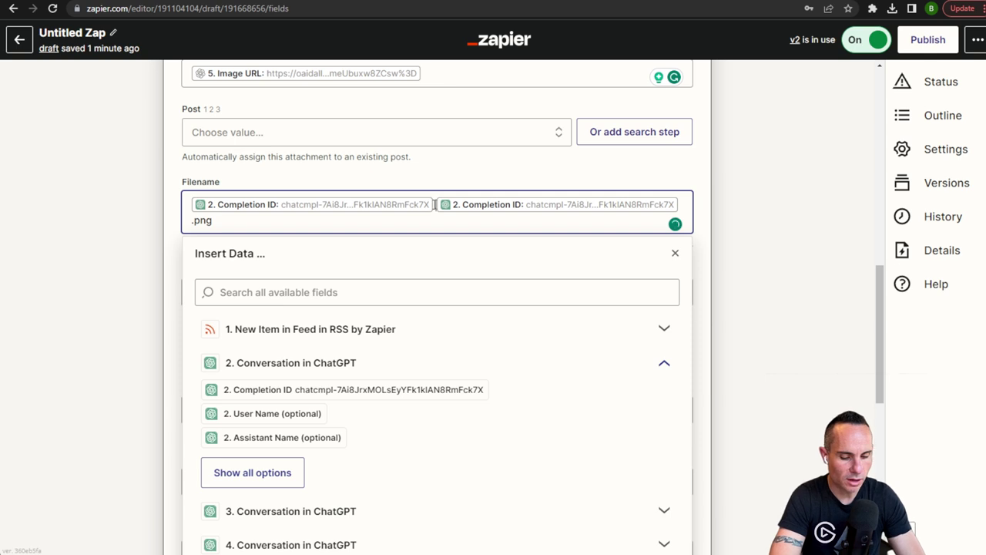
text(ng)
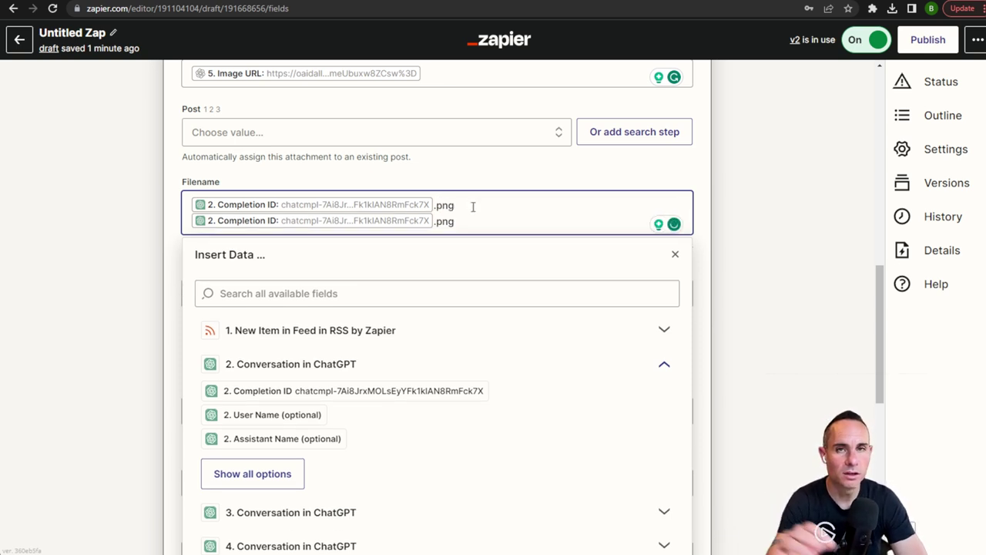
Step: Leave the remaining media fields empty, continue to the test stage and retest the Upload Media action
scroll(271, 155, down, 2)
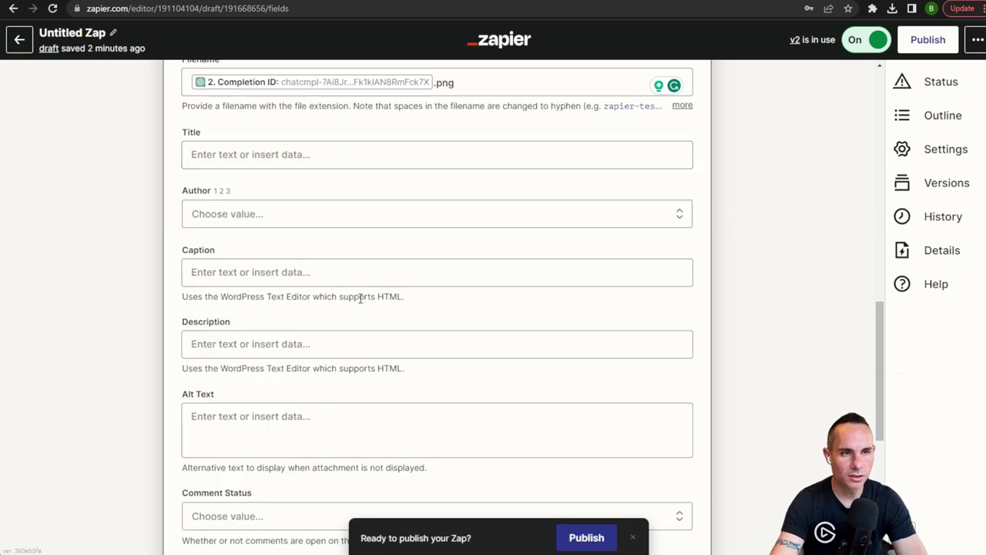
scroll(357, 301, down, 3)
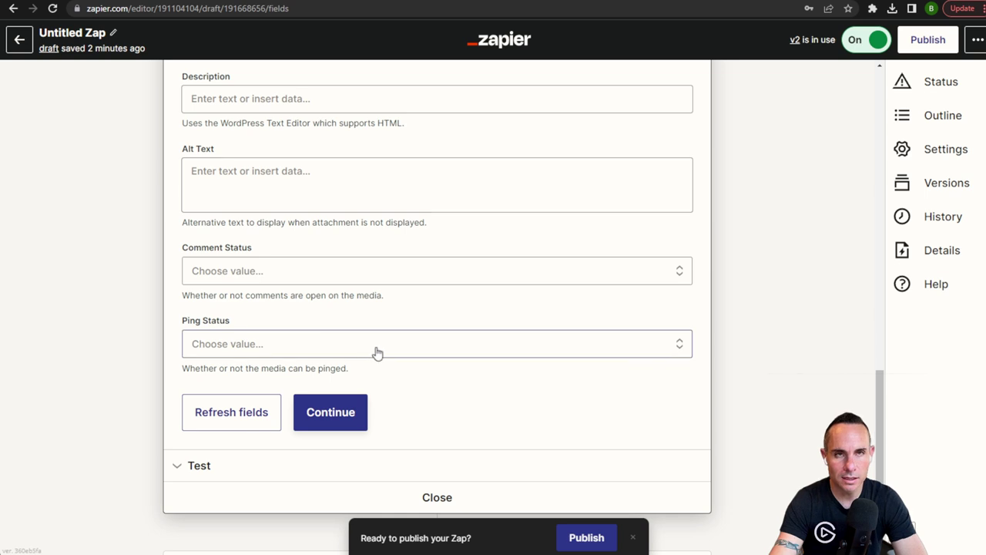
click(342, 416)
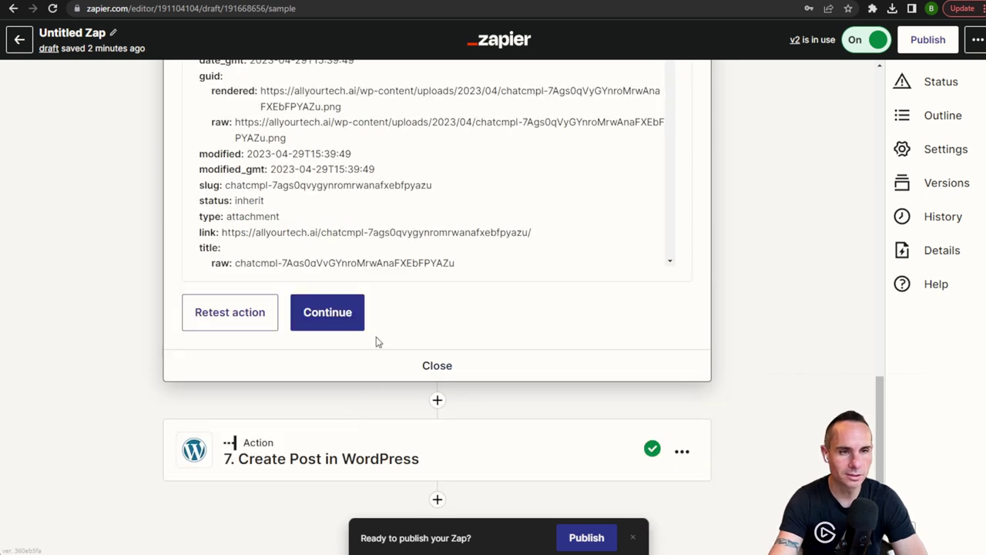
click(240, 323)
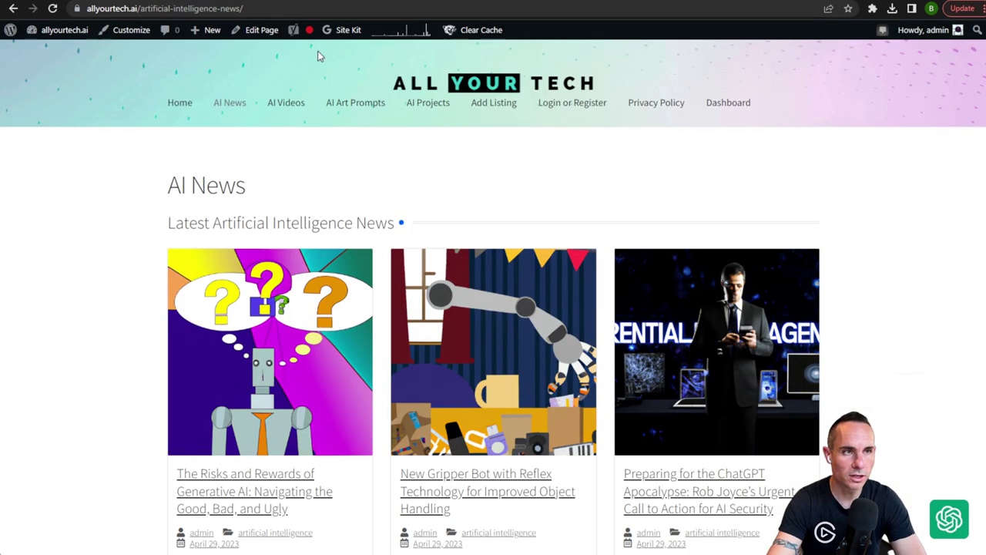
Step: Switch to the WordPress site, open its Media Library from the dashboard and view the newly uploaded image
mouse_move(52, 57)
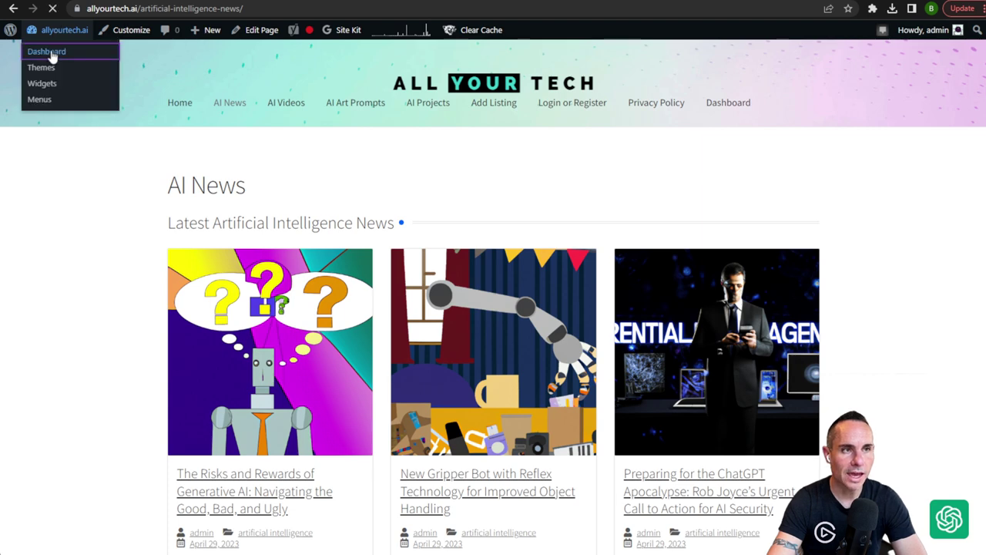
mouse_move(34, 218)
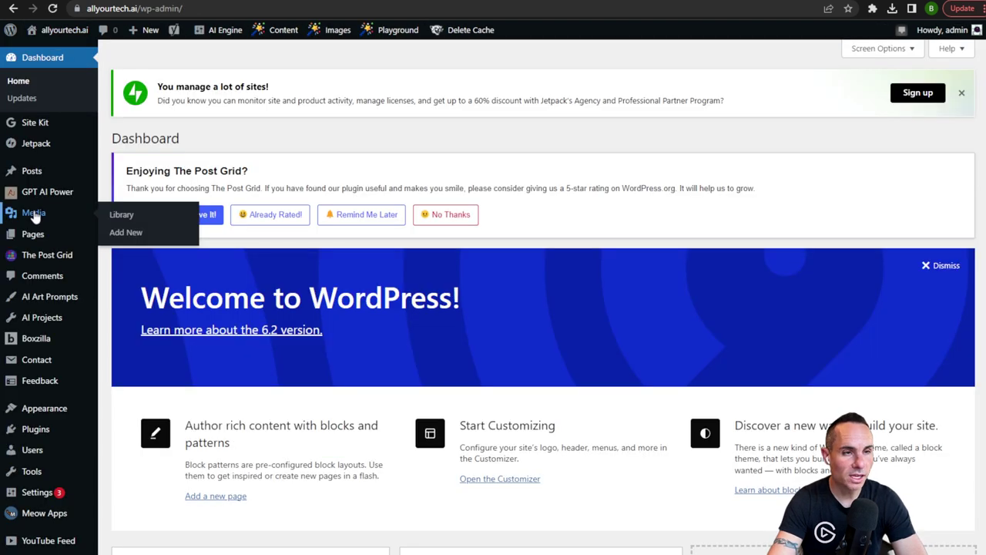
click(128, 220)
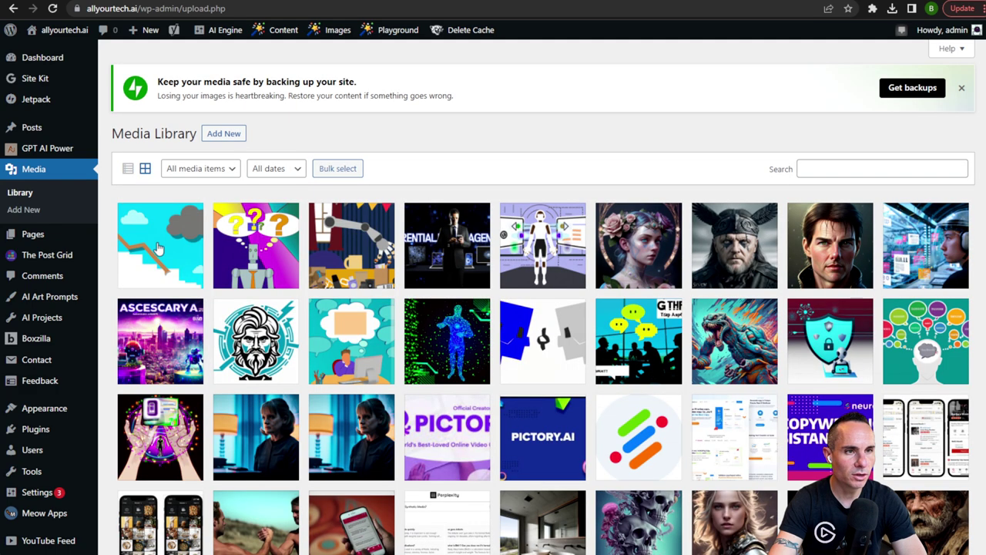
click(159, 248)
click(963, 54)
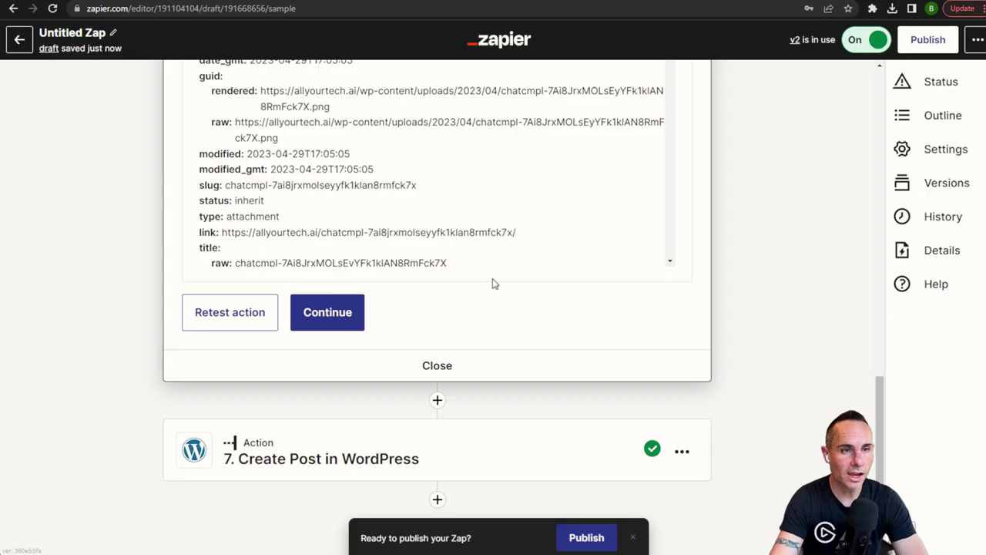
Step: Return to Zapier and continue through step 7 with the Create Post event and connected WordPress account to its action fields
click(330, 316)
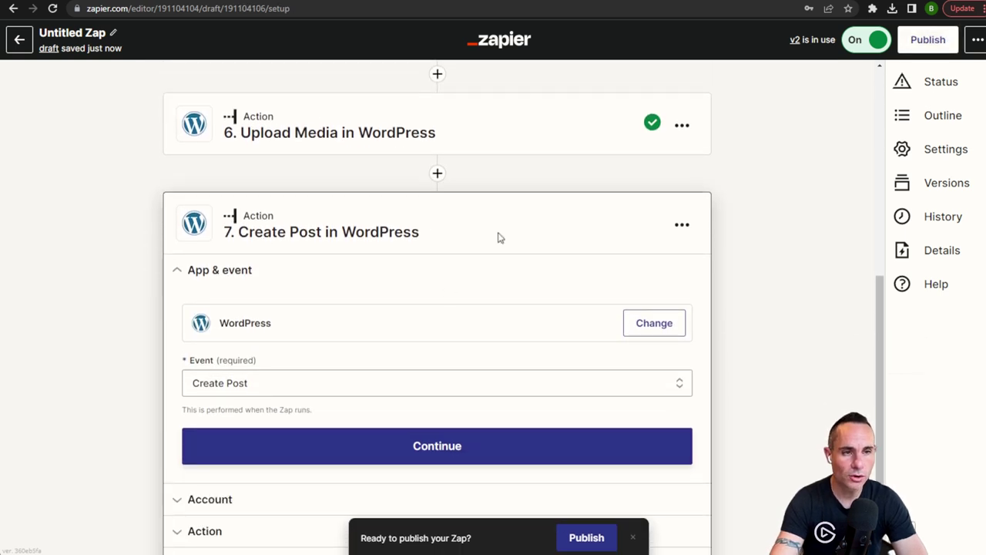
scroll(498, 238, down, 2)
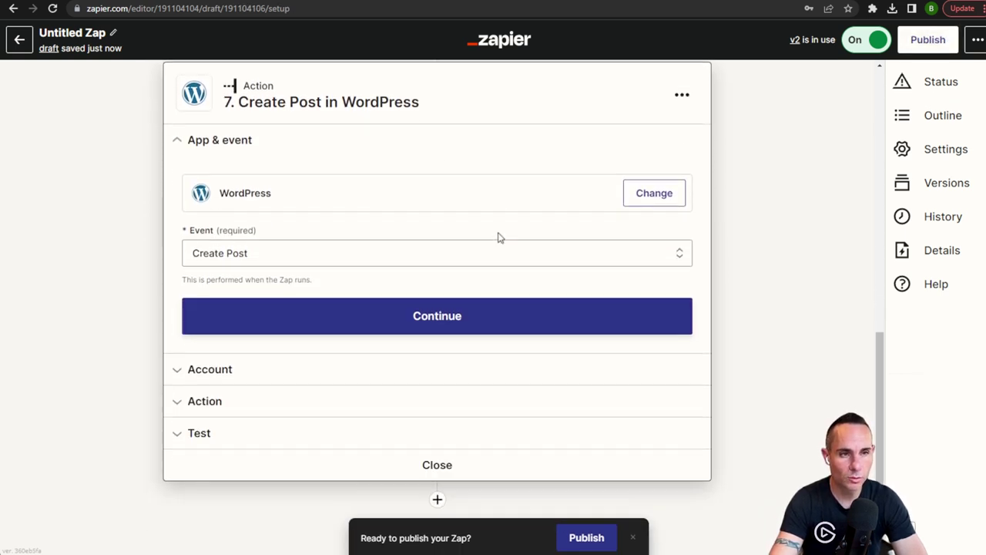
click(680, 255)
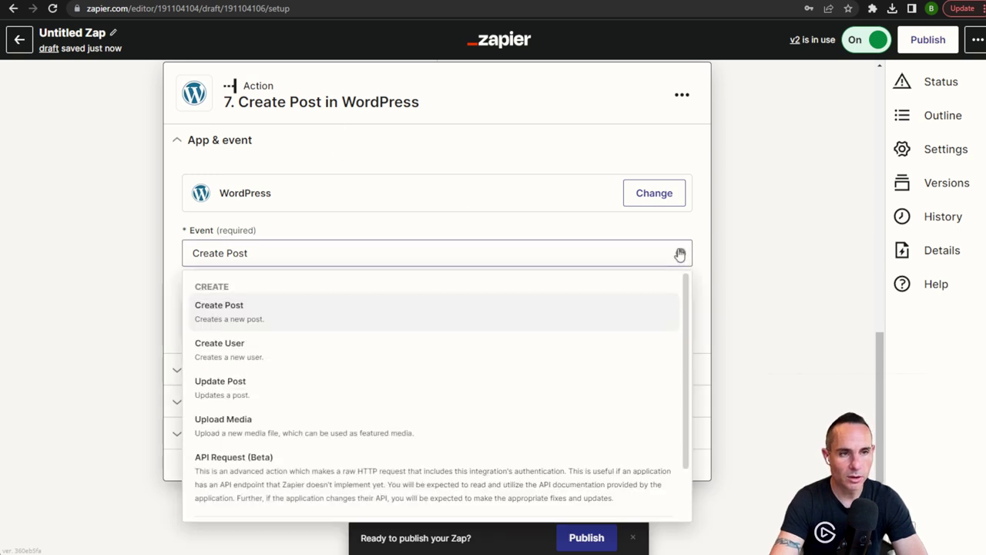
click(447, 313)
click(444, 316)
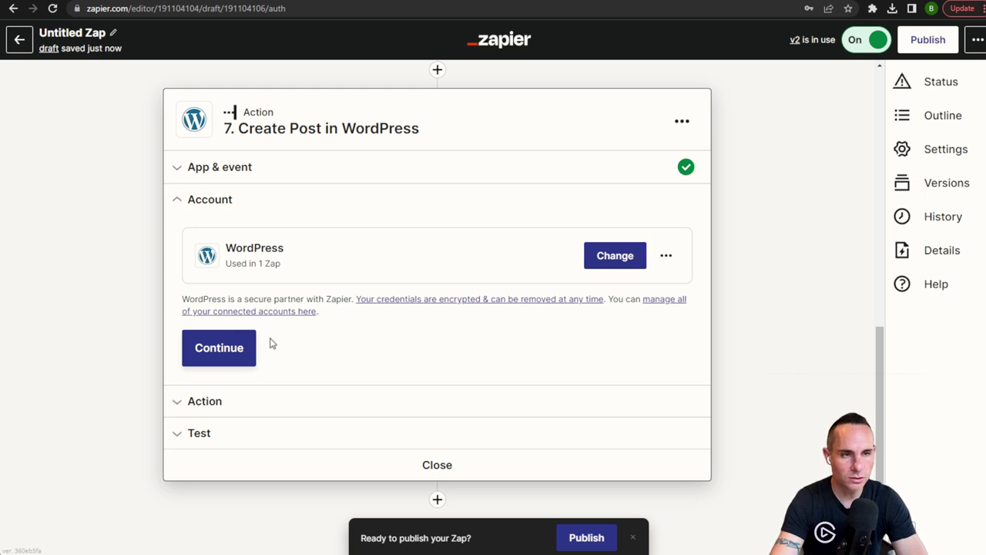
click(218, 350)
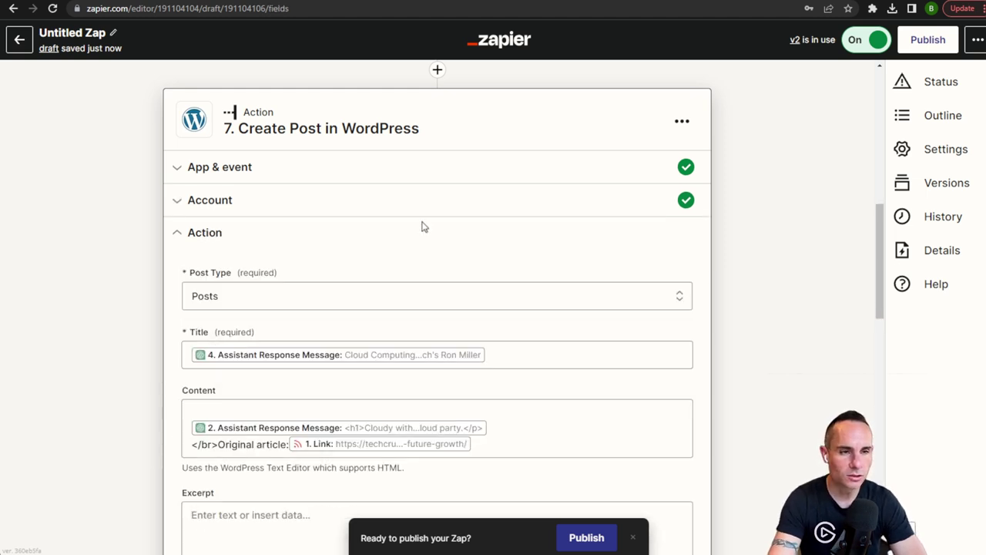
Step: Check that the post Title draws on step 4's Assistant Response Message by expanding all of that ChatGPT step's fields
scroll(422, 226, down, 3)
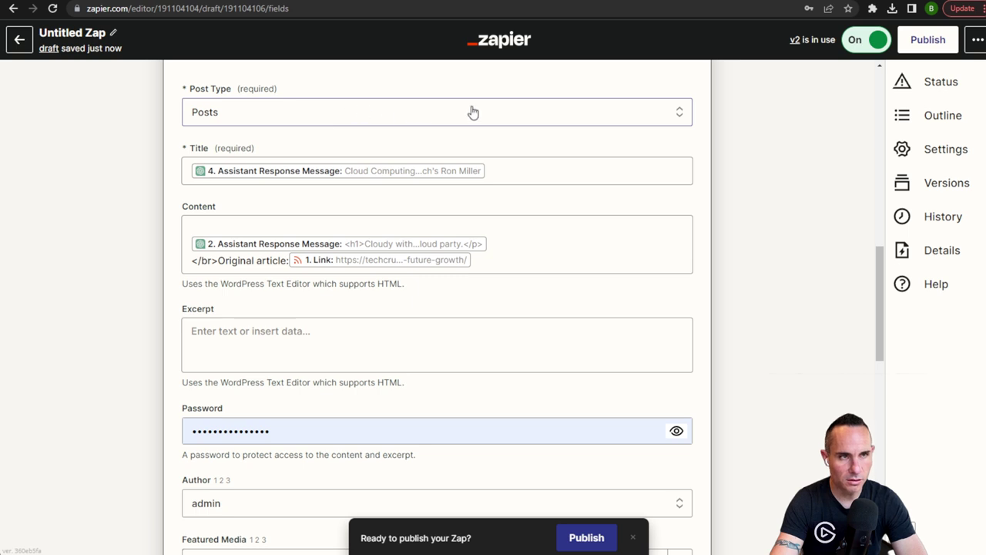
click(493, 175)
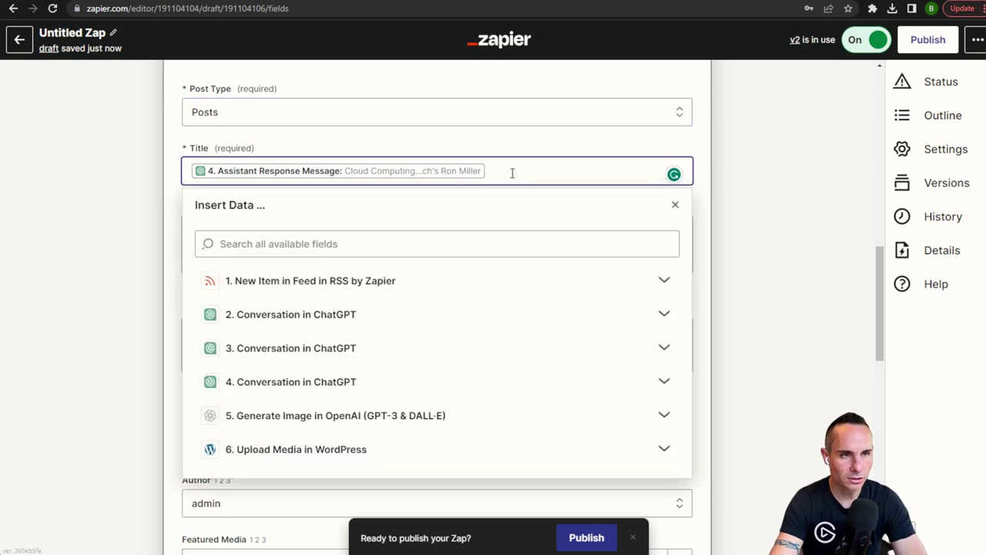
click(289, 383)
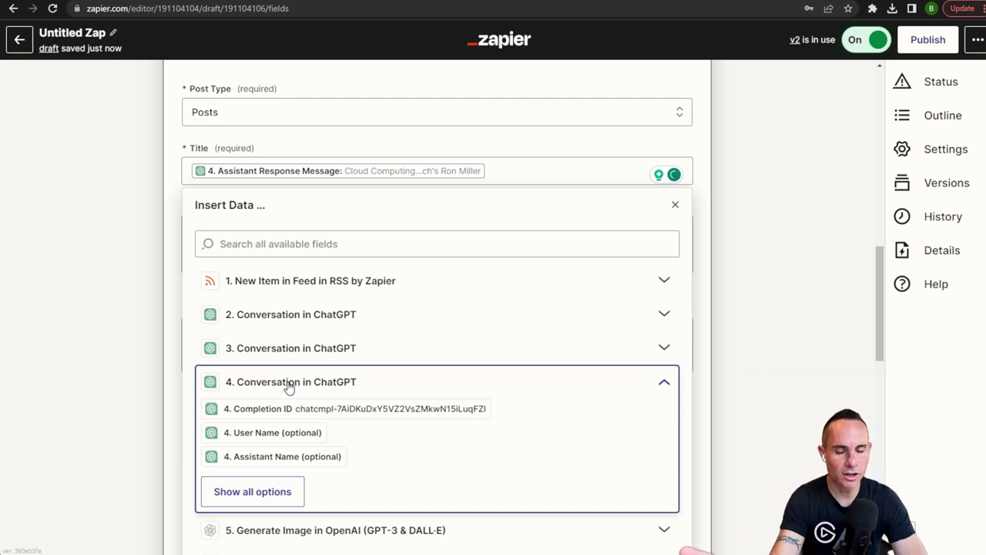
click(252, 492)
scroll(460, 436, down, 5)
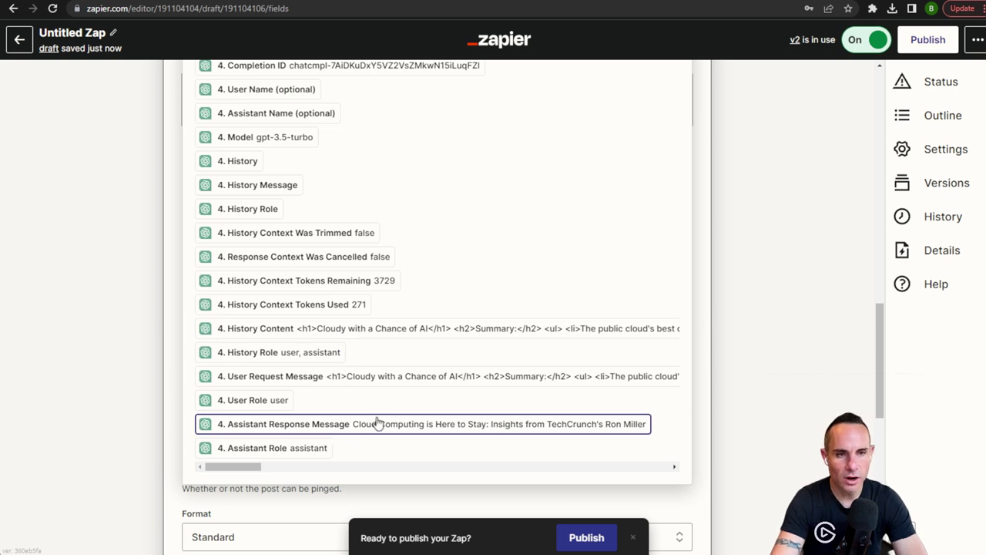
click(699, 176)
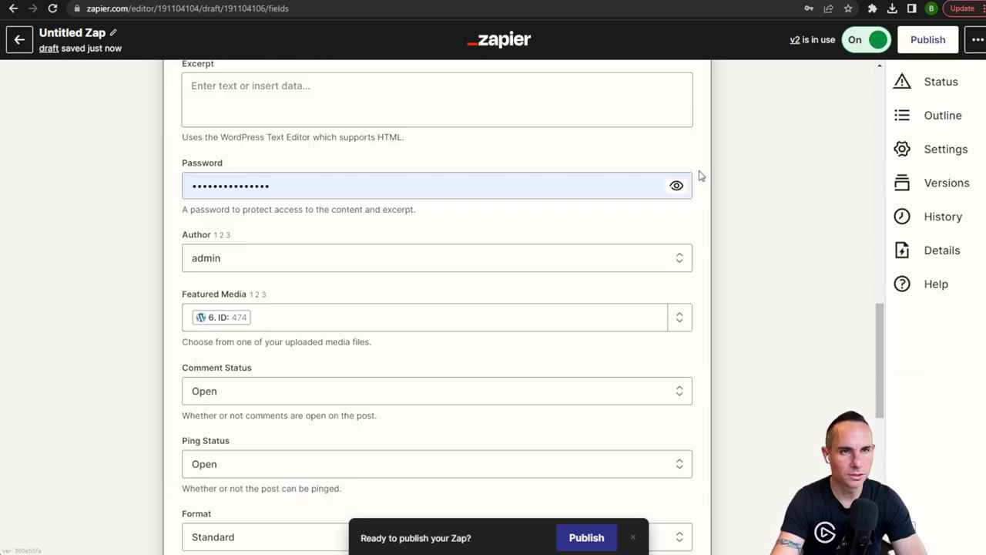
Step: Inspect the post Content mapping by viewing all fields of ChatGPT step 2, including its Assistant Response Message
scroll(403, 249, up, 4)
click(216, 223)
click(410, 200)
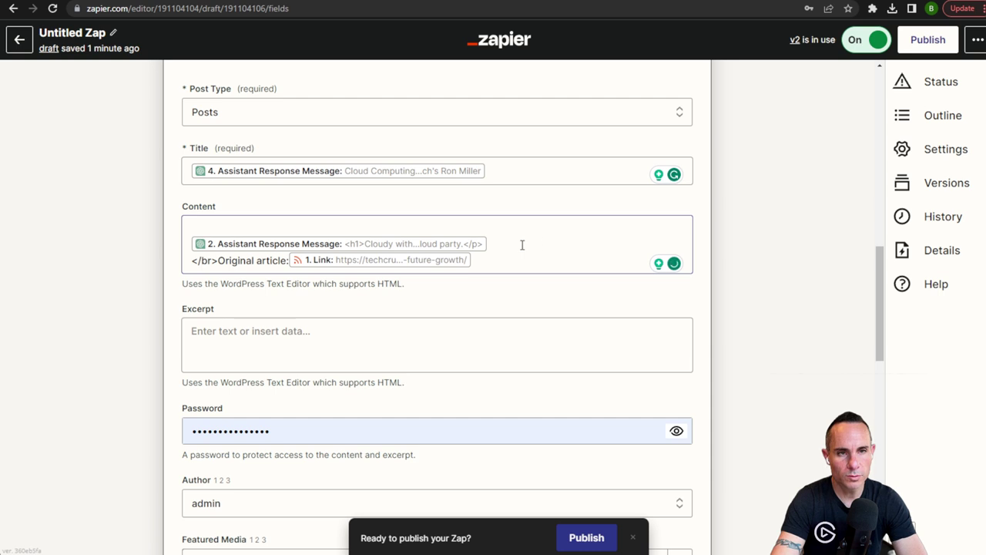
click(351, 224)
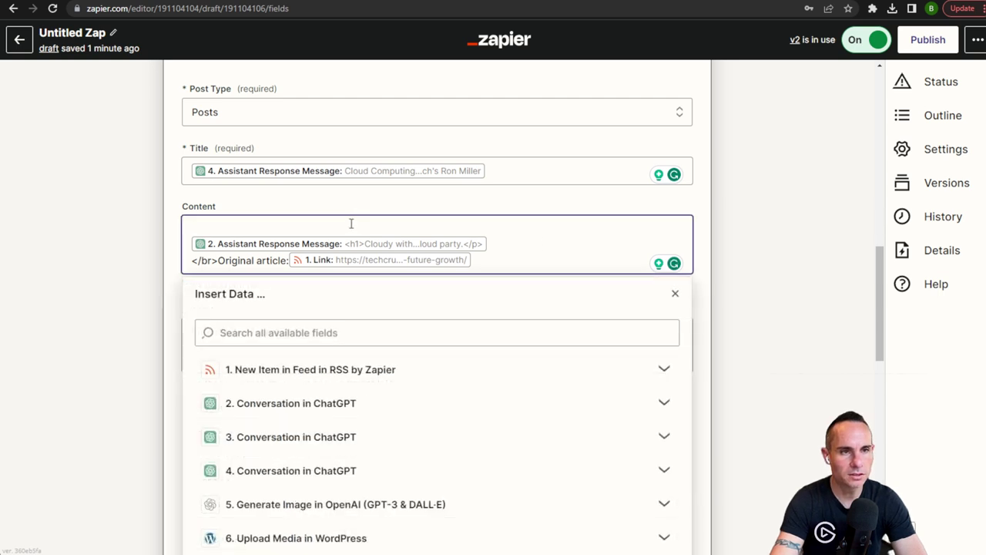
click(287, 408)
click(445, 430)
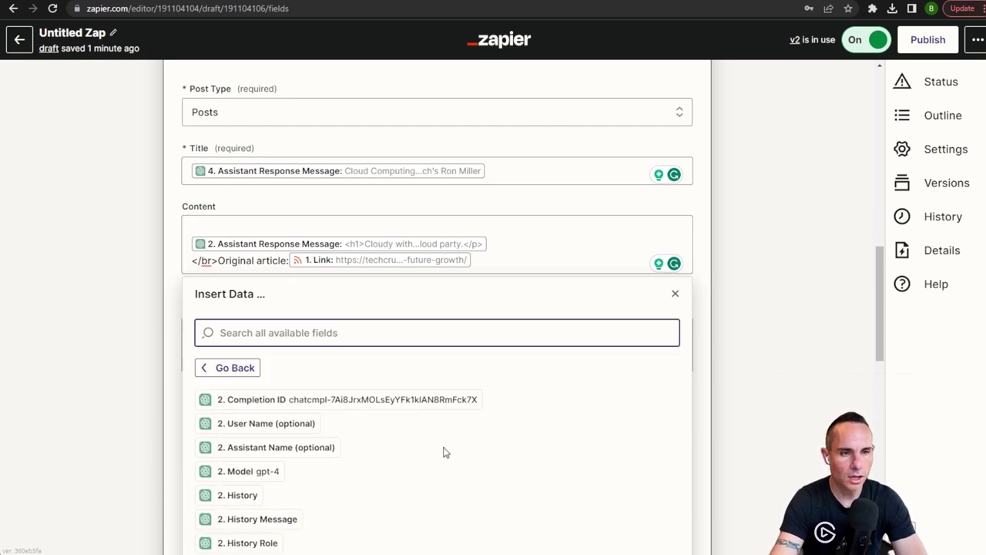
scroll(445, 452, down, 4)
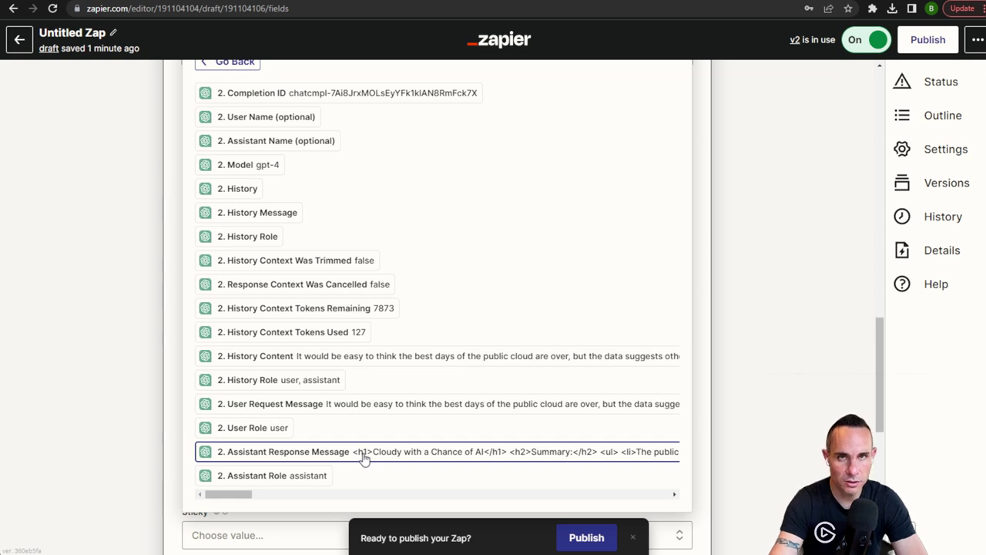
click(376, 454)
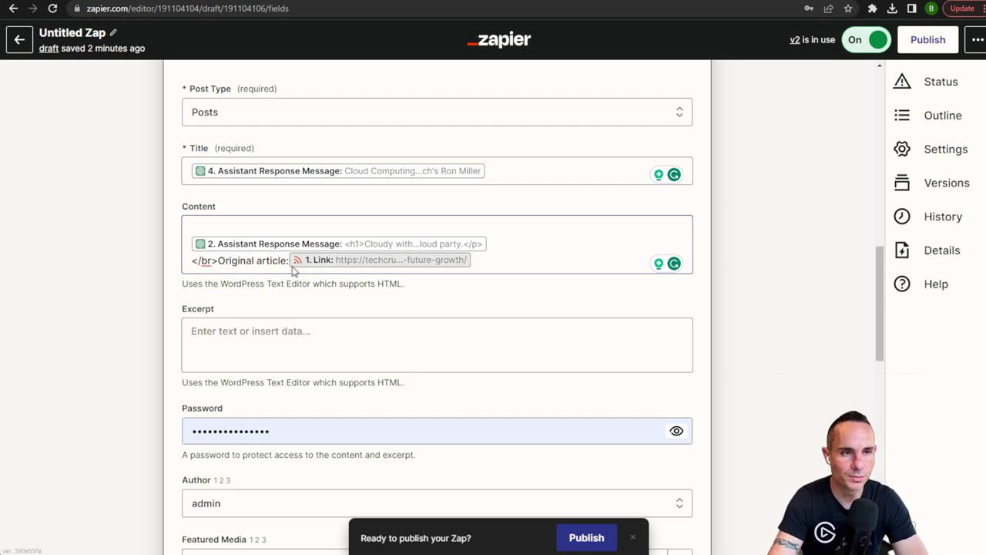
Step: Review the line-break tag in the post Content and the RSS step's Link field used for the original article
drag(218, 261, 192, 260)
click(384, 376)
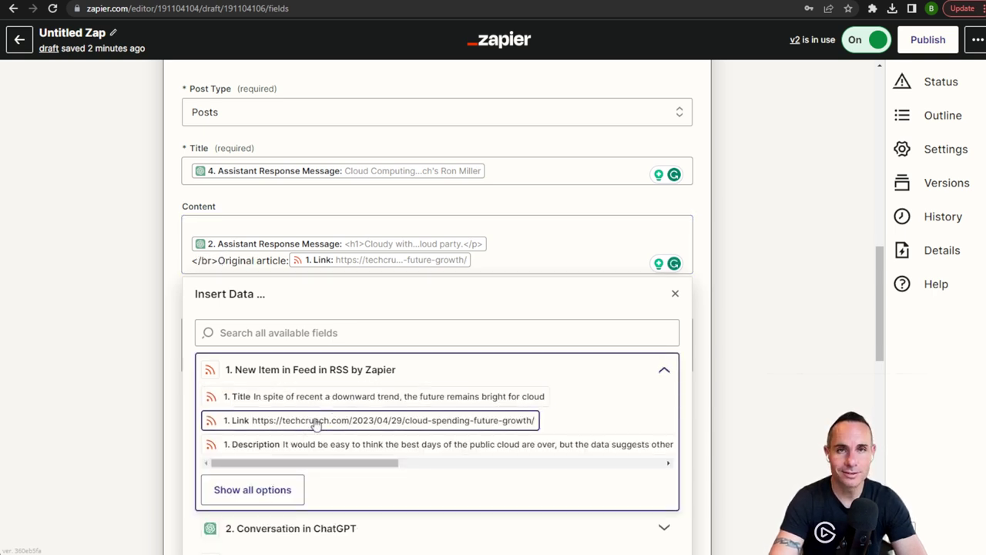
click(552, 210)
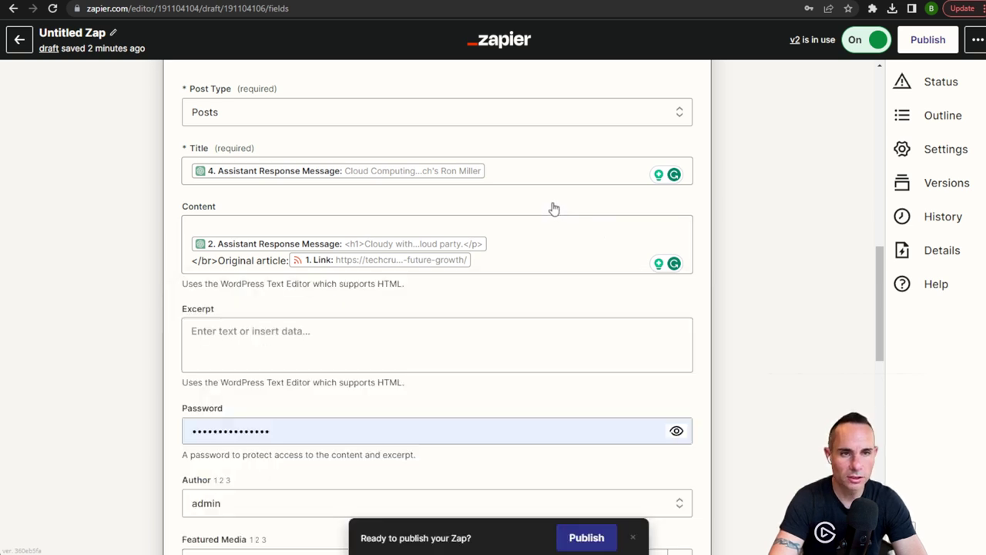
Step: Inspect the Featured Media mapping by expanding the Upload Media step's fields, including its ID
scroll(377, 236, down, 2)
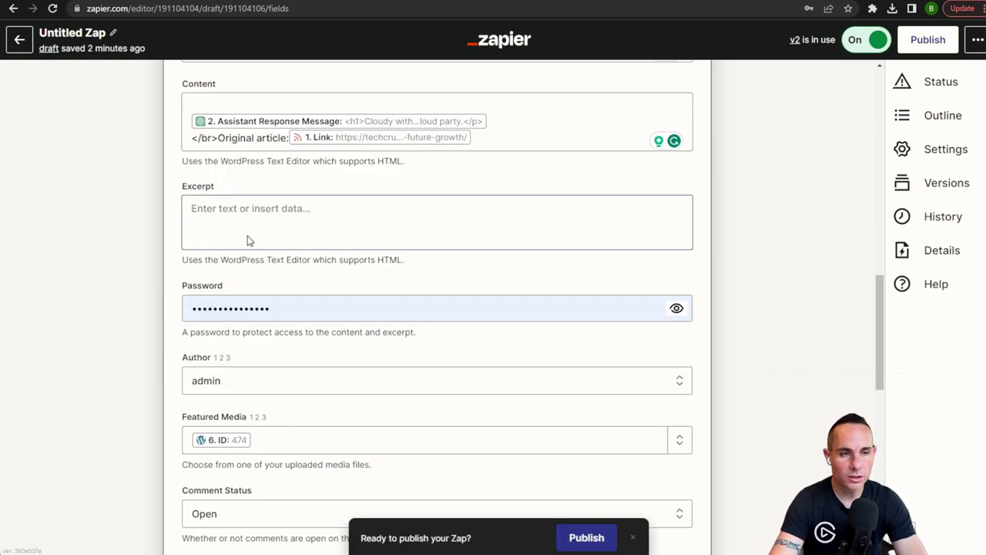
scroll(346, 229, down, 3)
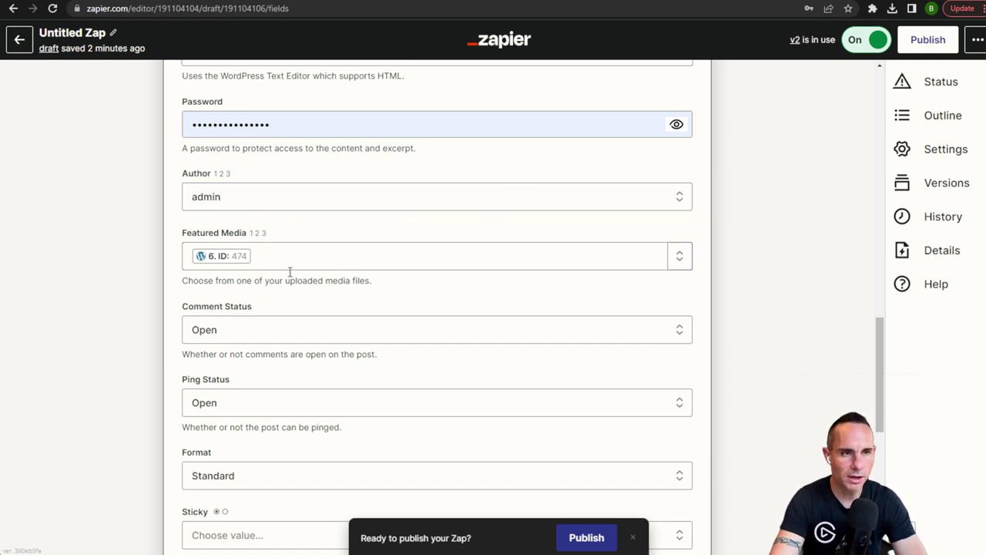
click(330, 257)
scroll(327, 447, down, 2)
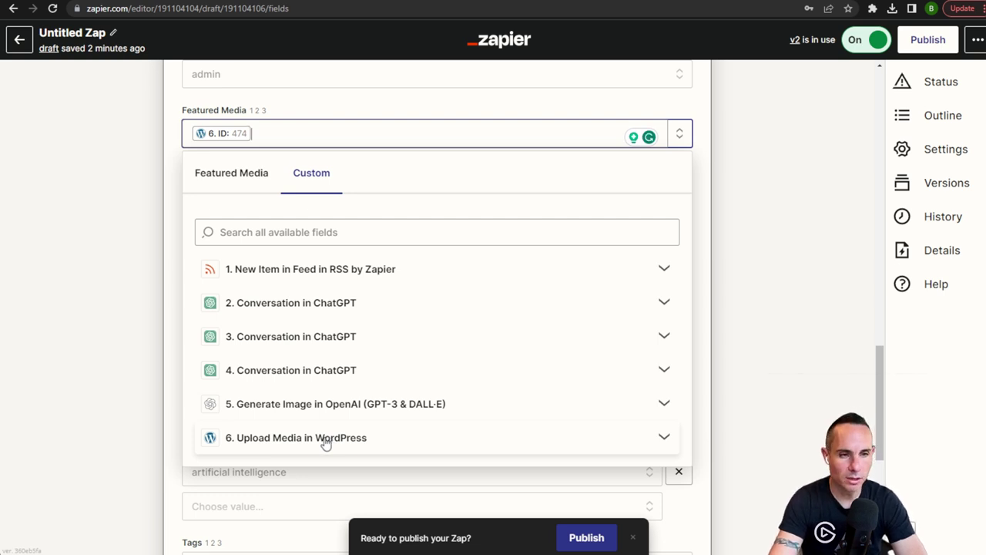
click(326, 440)
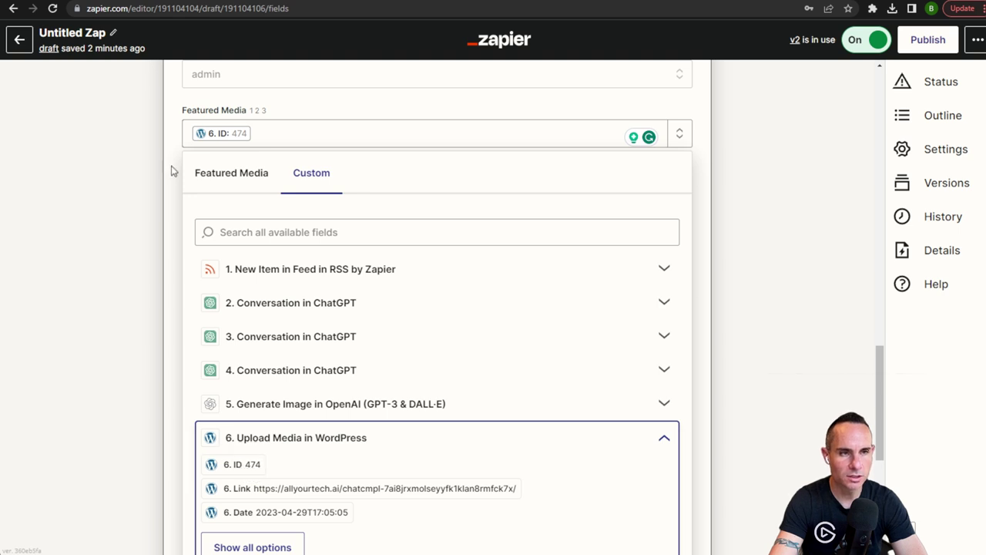
click(695, 279)
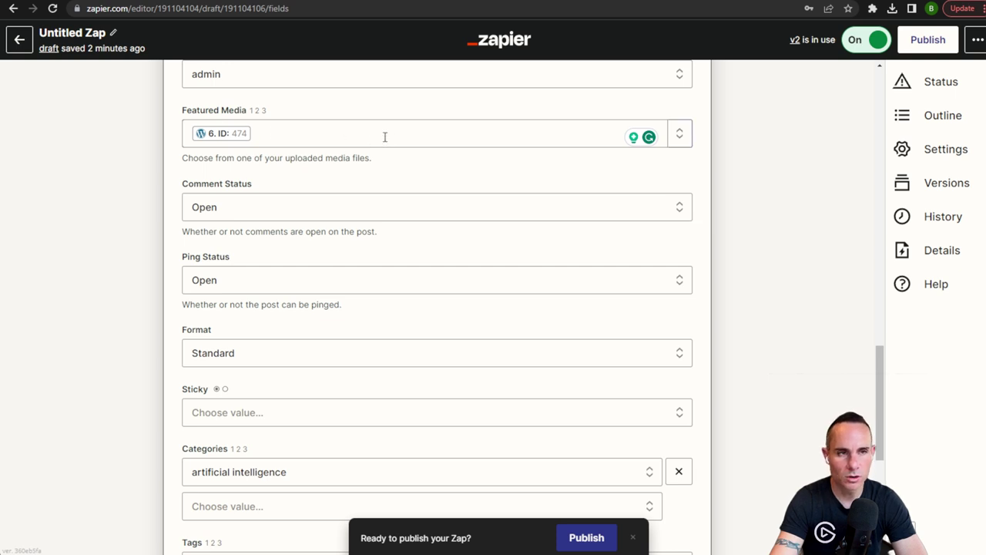
Step: Review the post's comment, ping and format settings, viewing the Format options and leaving Standard selected
click(409, 212)
click(418, 178)
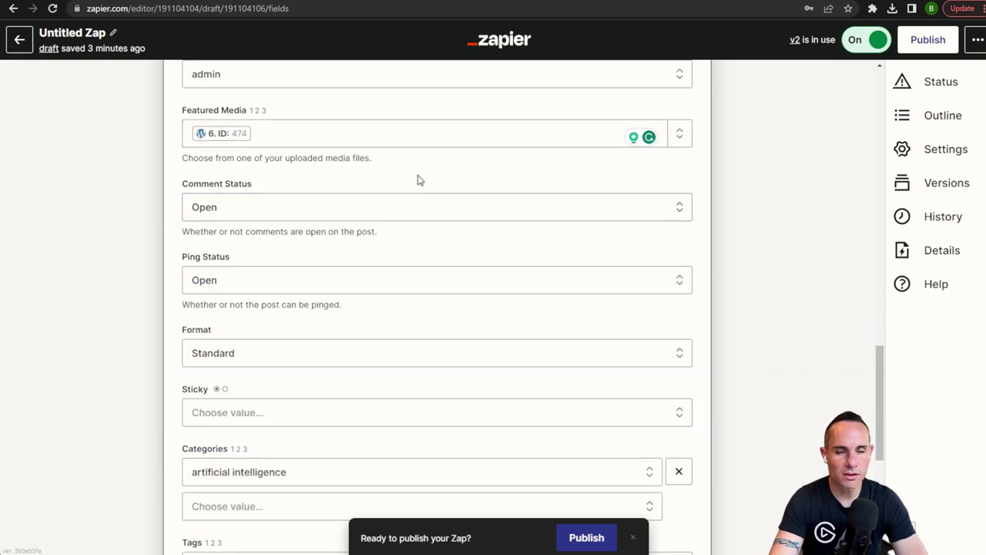
scroll(393, 326, down, 2)
click(335, 173)
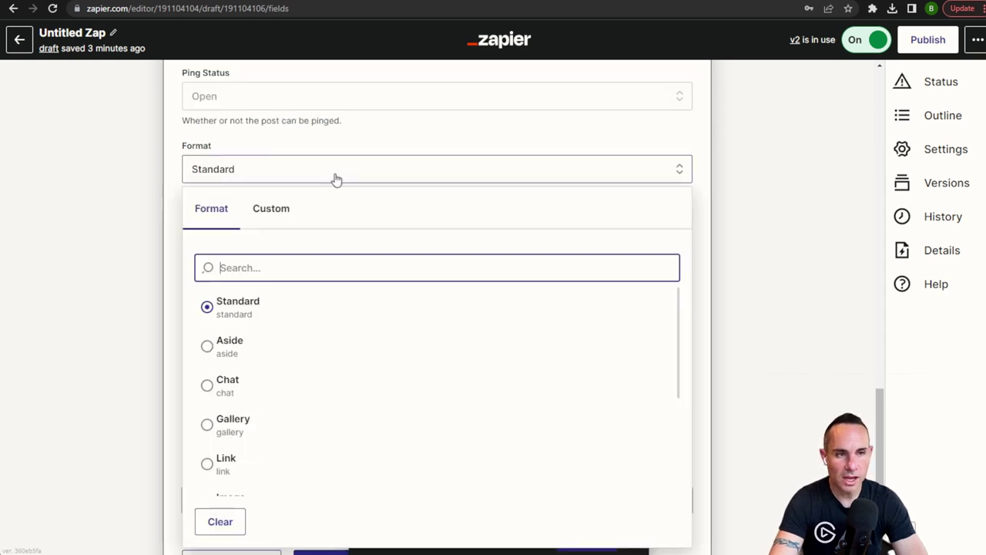
click(537, 296)
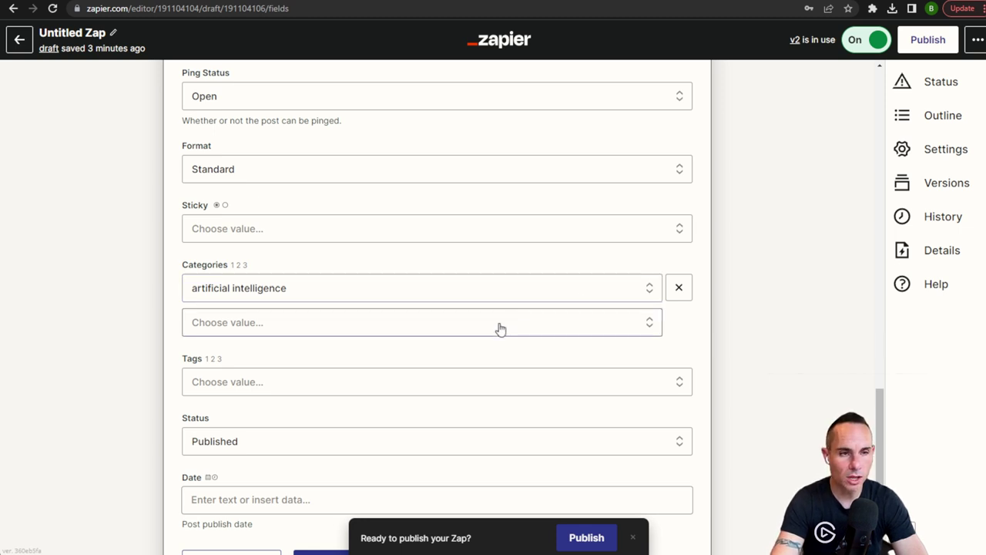
Step: Keep the post Status as Published, continue to the test stage and retest the Create Post action
scroll(264, 206, down, 2)
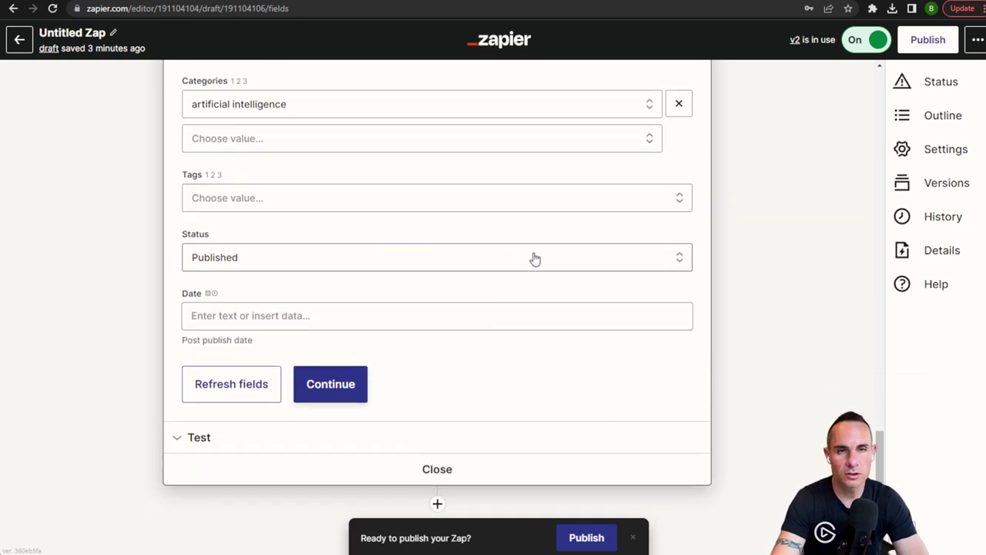
click(678, 259)
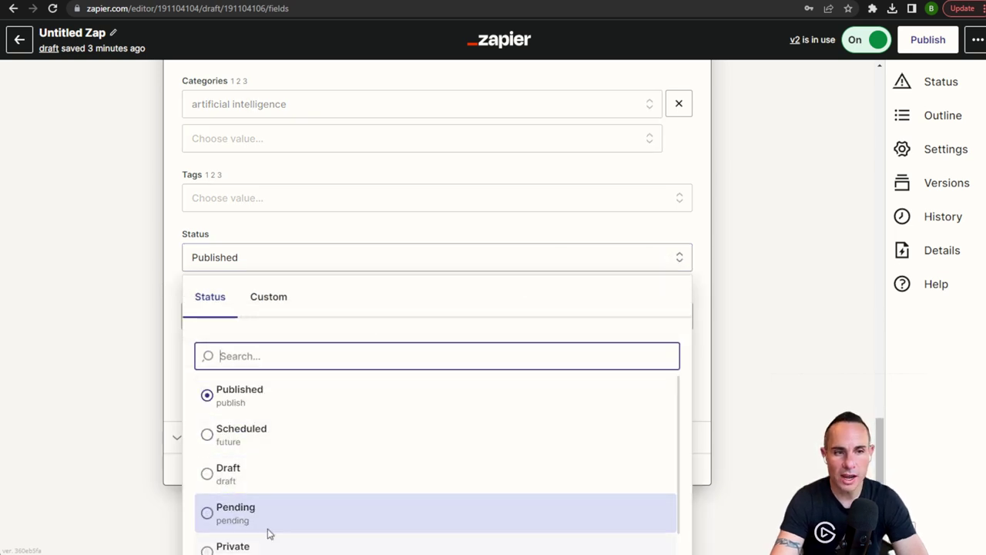
click(400, 296)
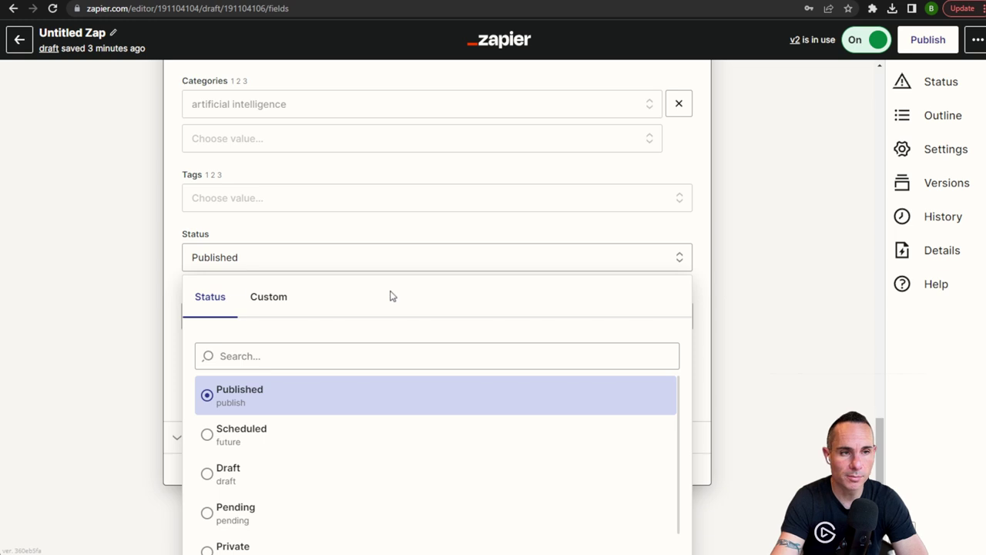
key(Escape)
click(336, 385)
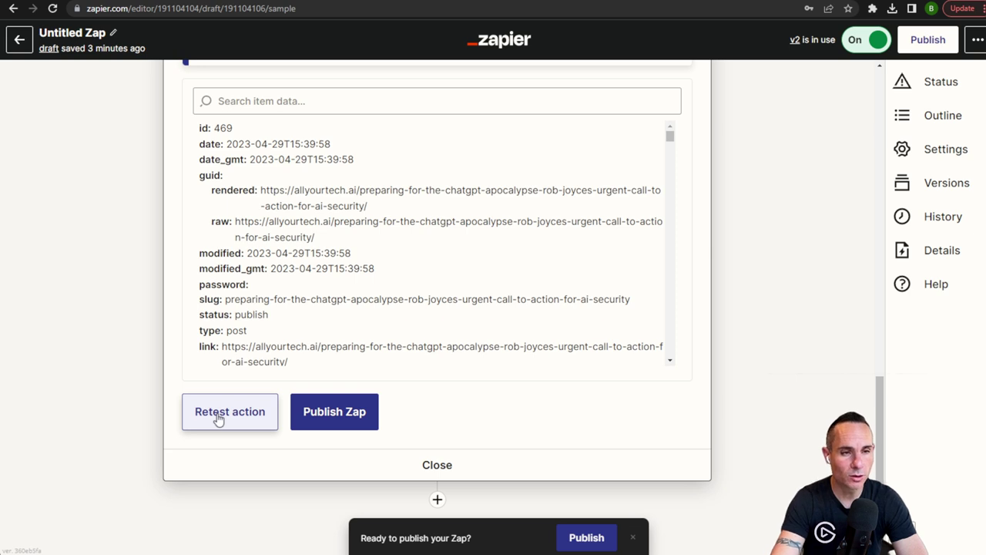
click(220, 418)
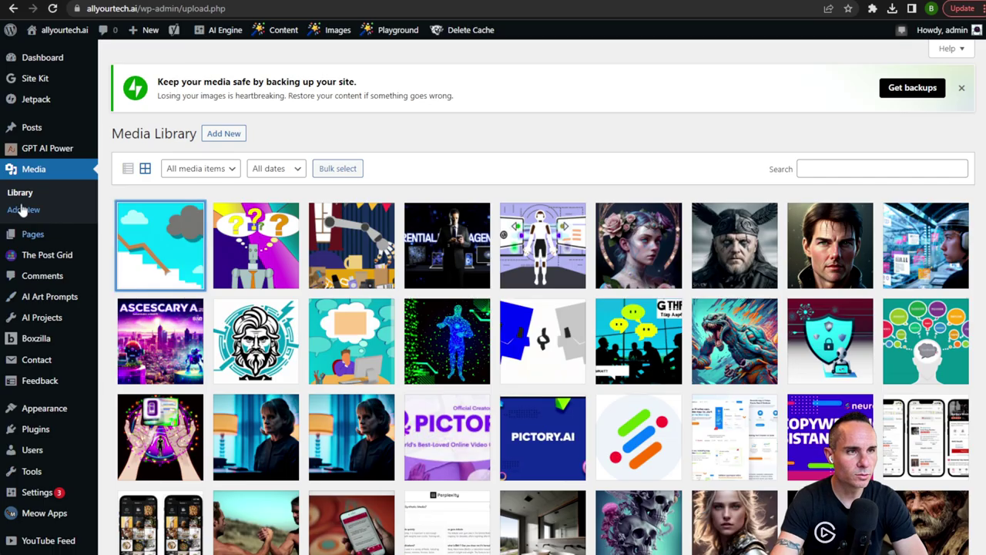
Step: Switch to the WordPress dashboard and view the list of all posts
mouse_move(36, 135)
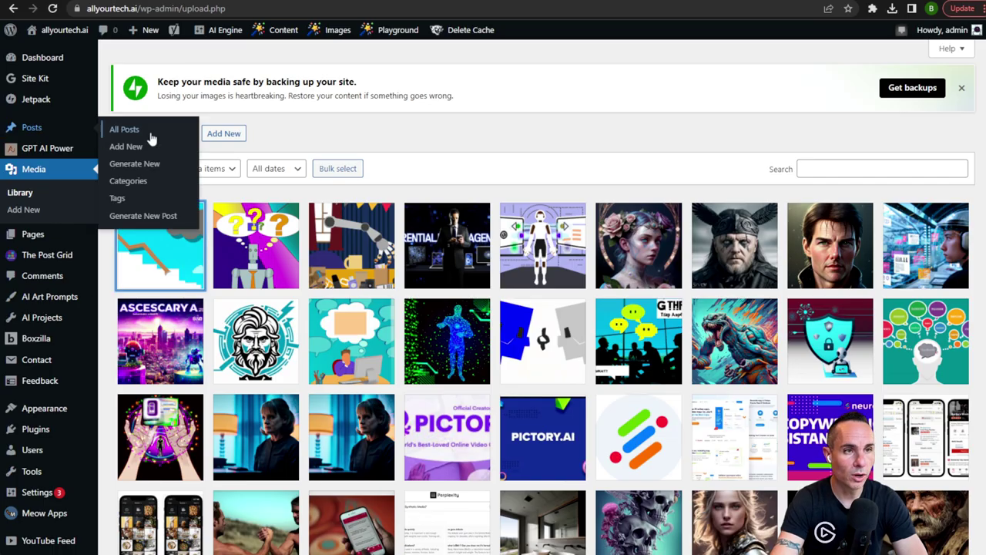
click(126, 133)
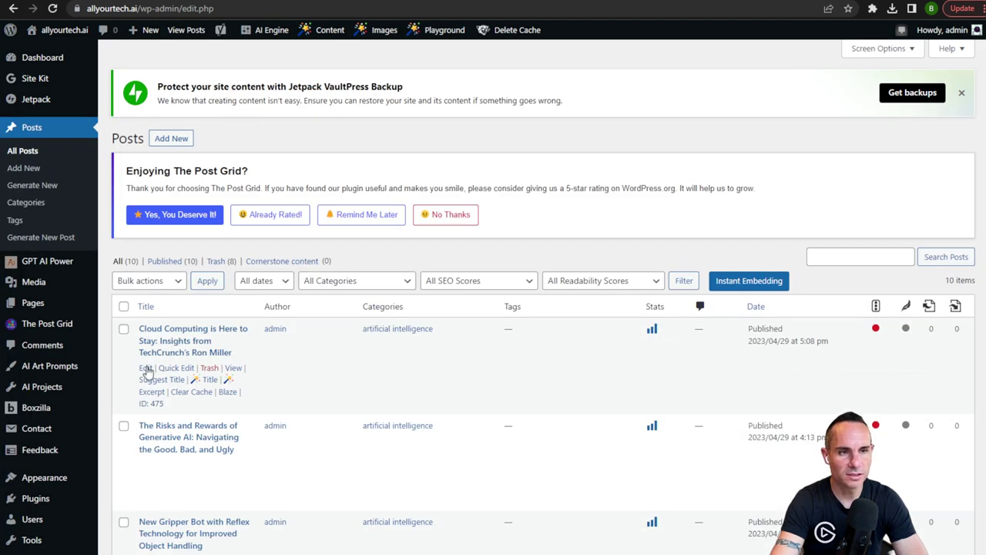
Step: Visit the live site's AI News page, open the new cloud computing article and read through to its original article link
mouse_move(48, 31)
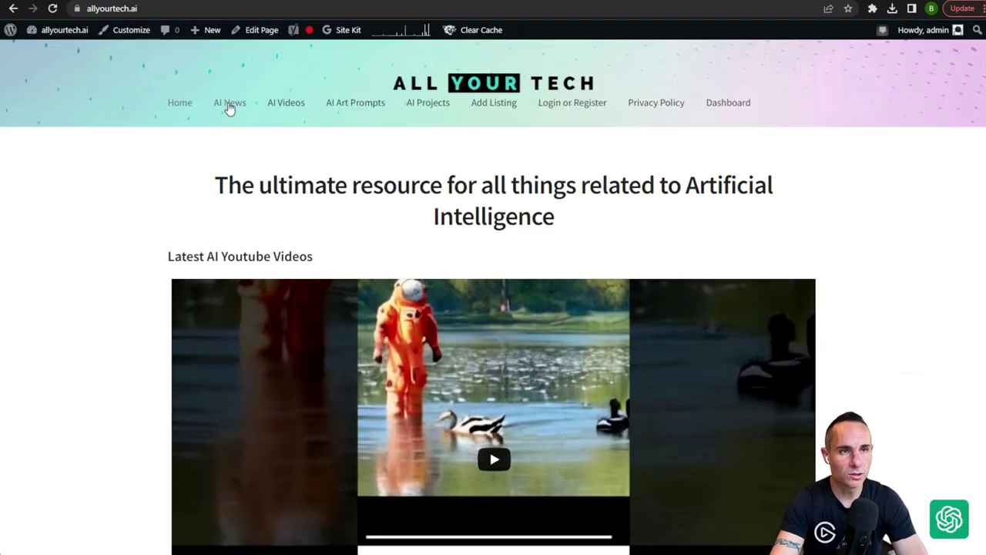
click(229, 105)
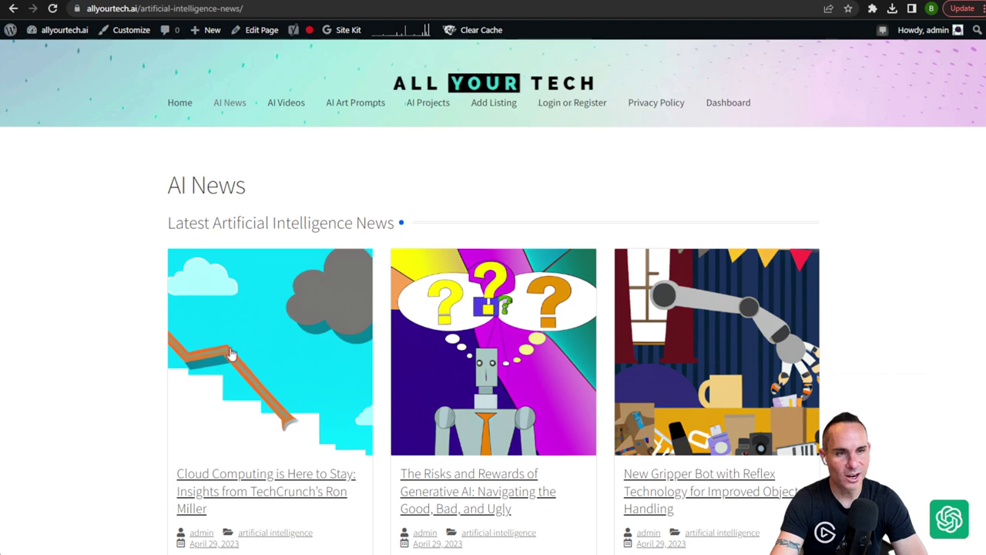
click(265, 473)
scroll(866, 275, down, 10)
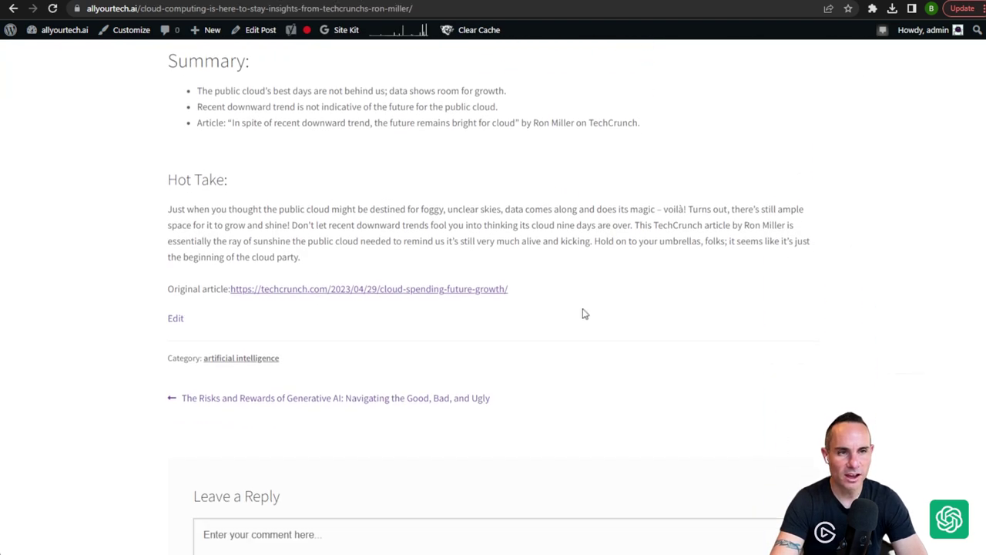